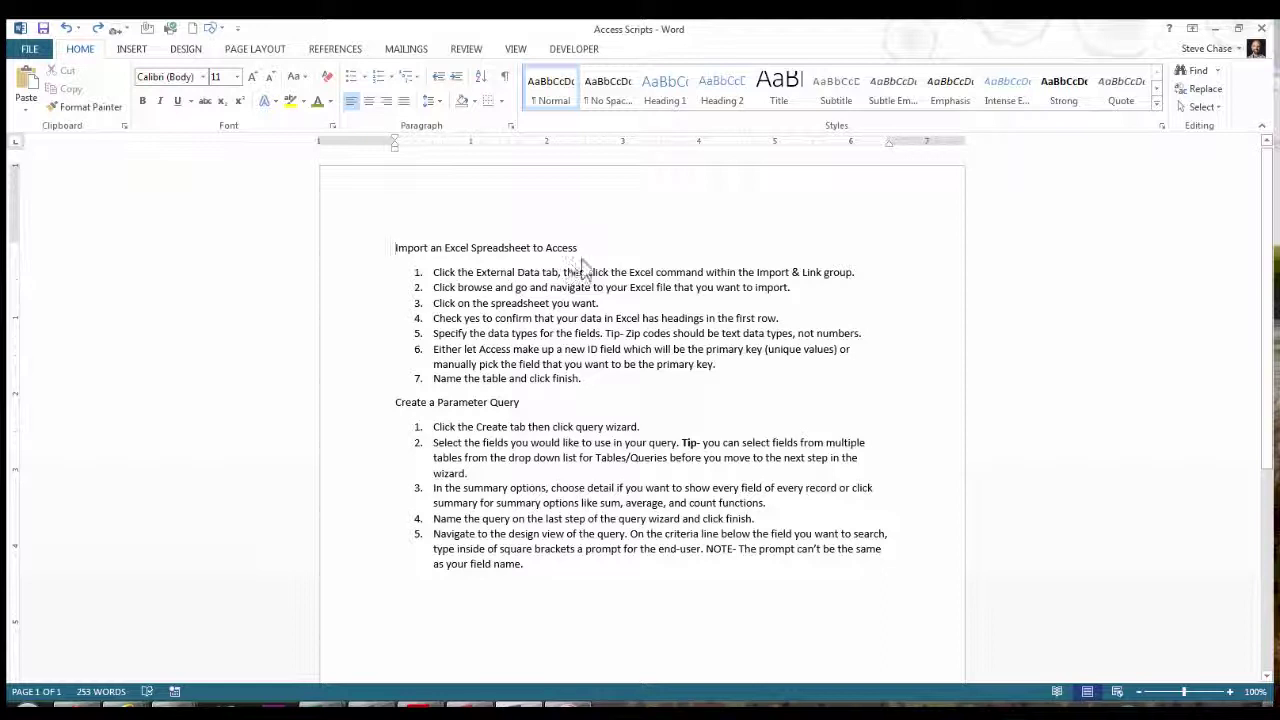
Make the heading "Import an Excel Spreadsheet to Access" bold, underlined and dark green.
left_click_drag(579, 250, 400, 263)
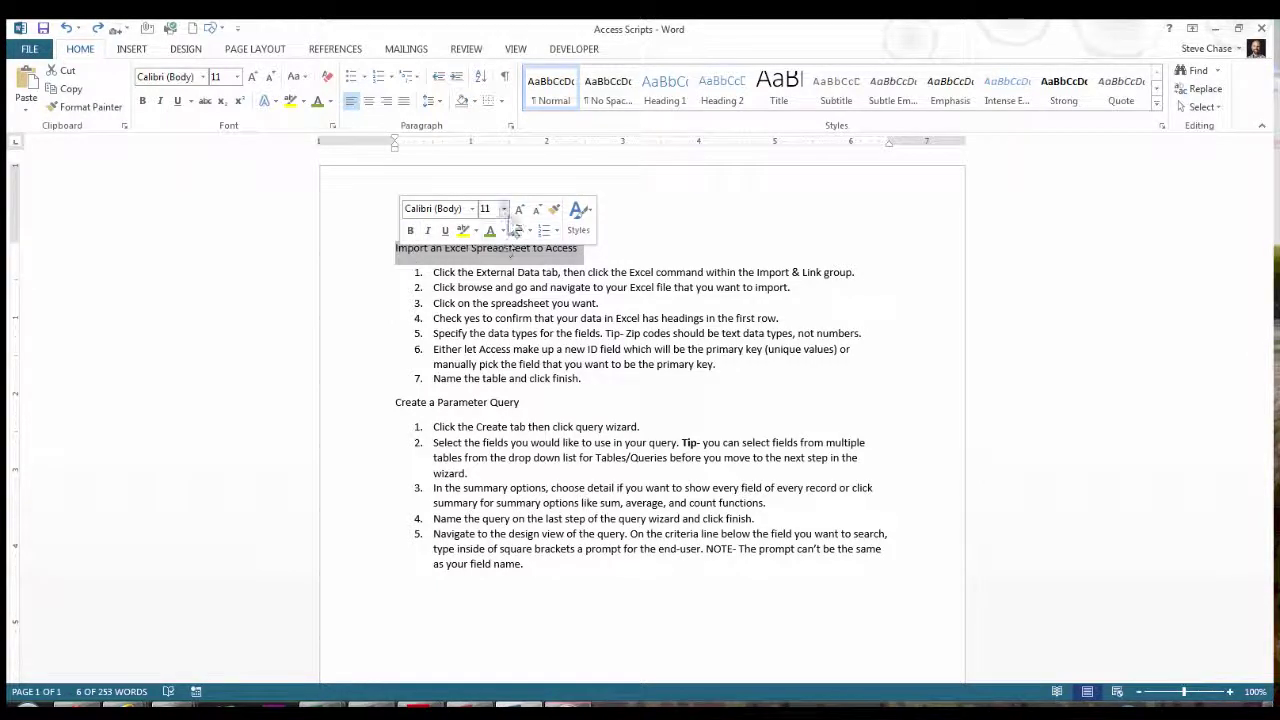
left_click(410, 231)
left_click(445, 231)
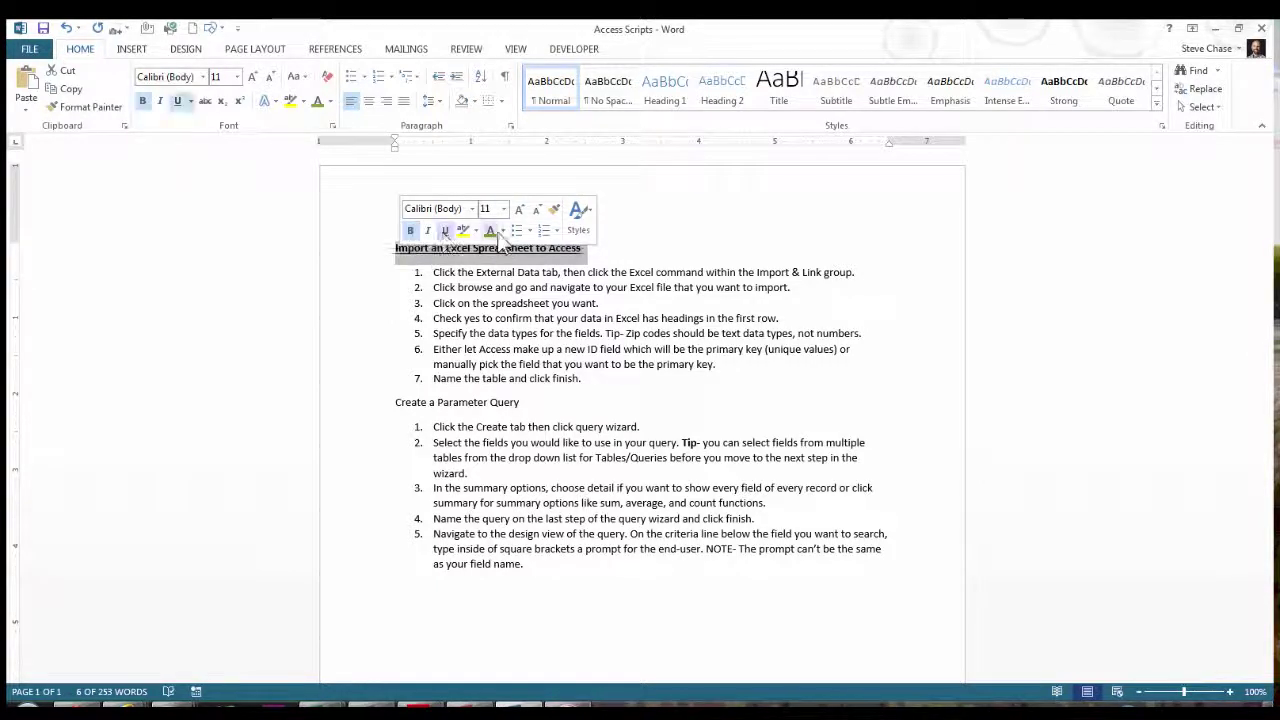
left_click(496, 232)
left_click(503, 231)
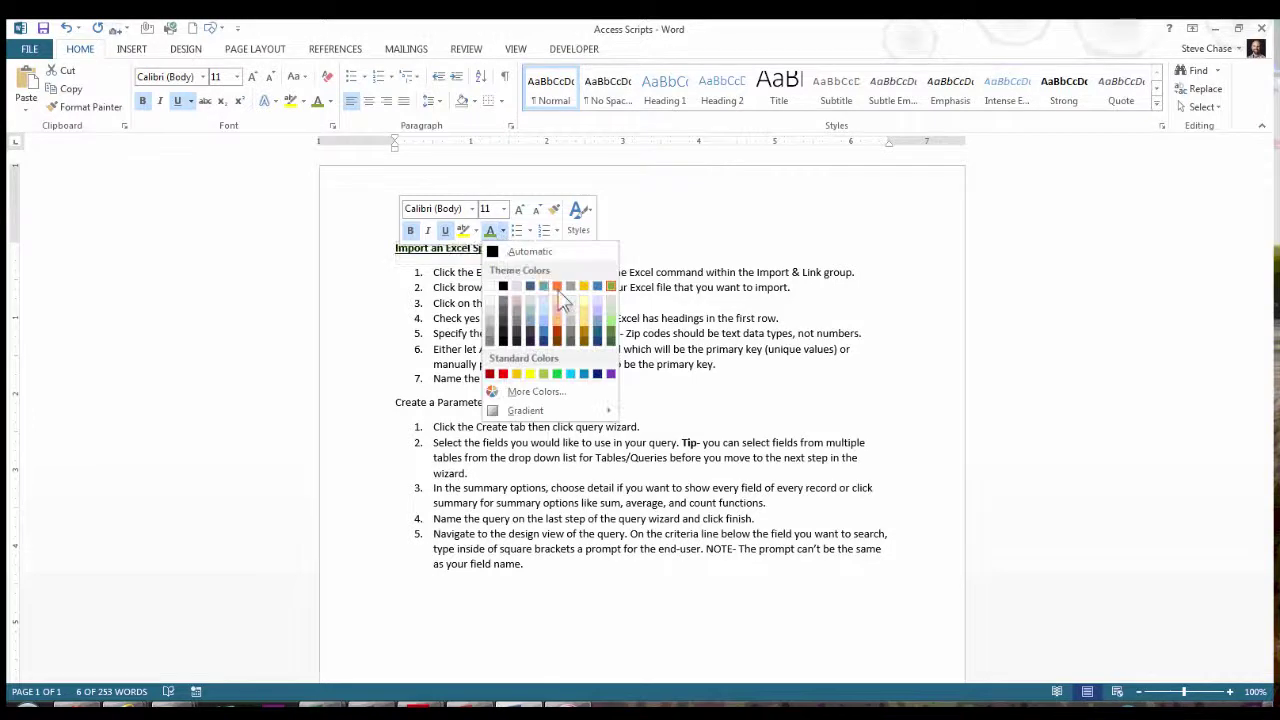
left_click(613, 340)
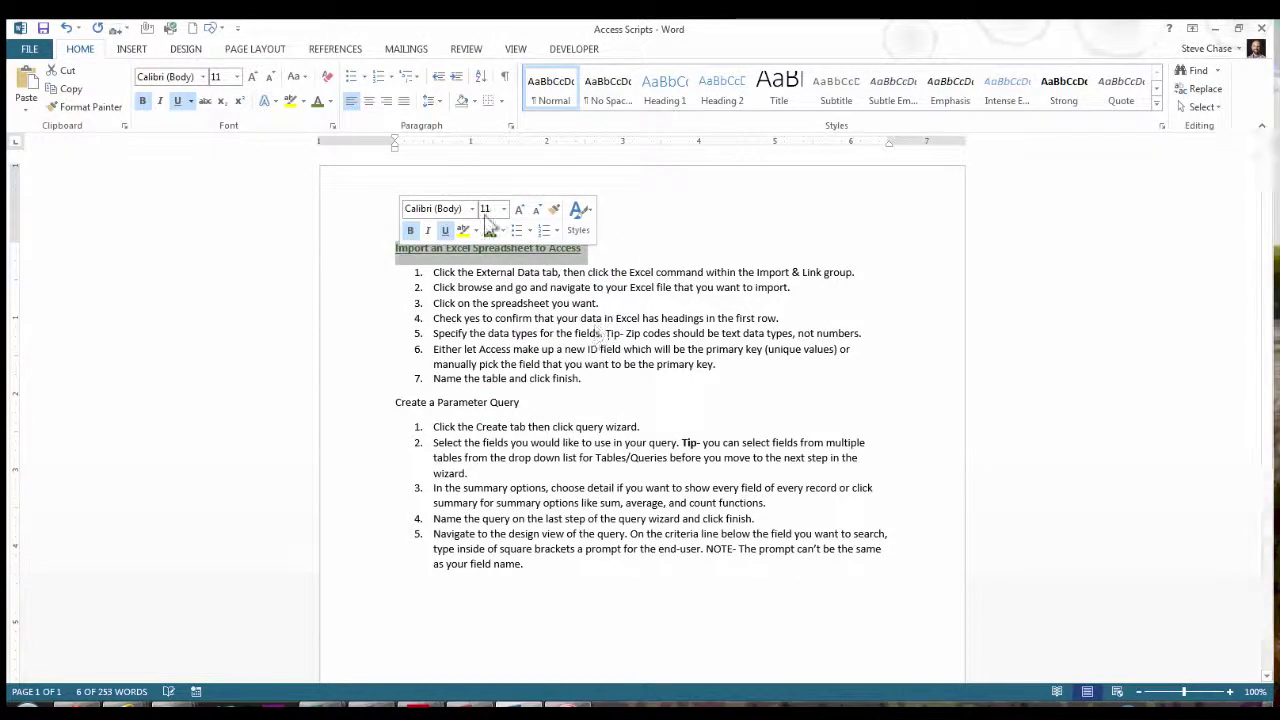
Enlarge the "Import an Excel Spreadsheet to Access" heading to 18 pt and center it.
left_click(471, 209)
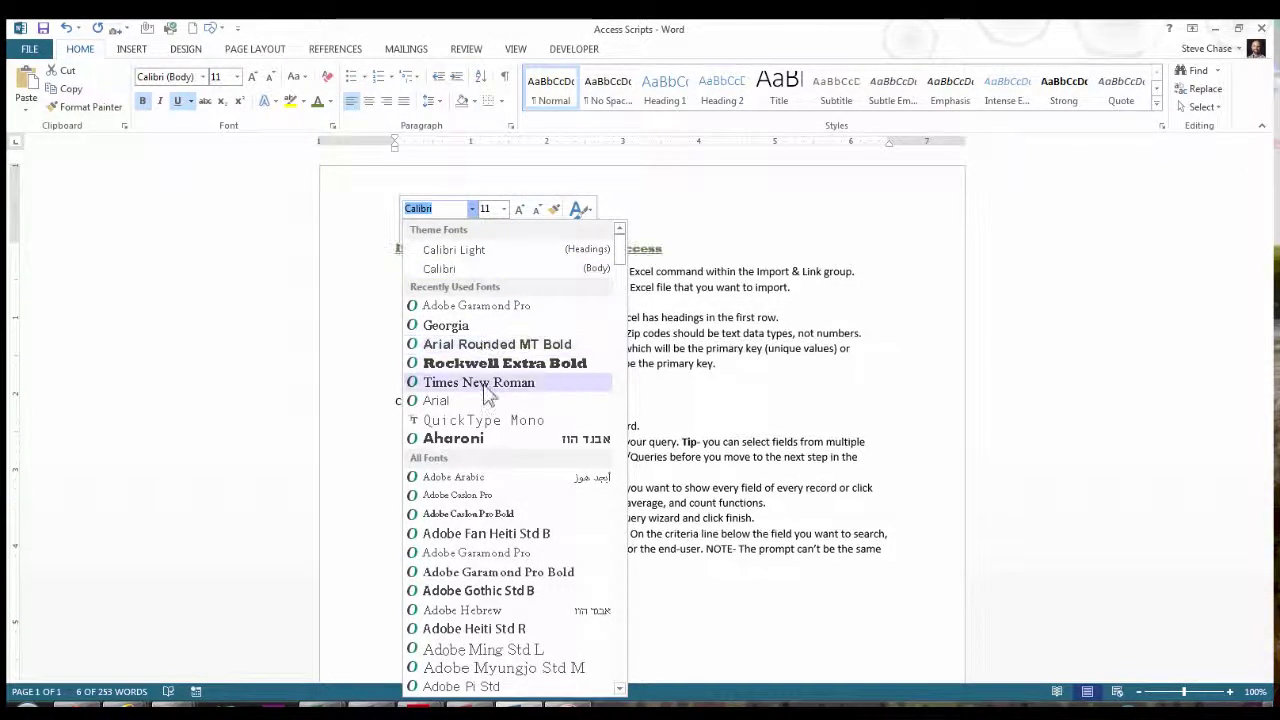
key("Escape")
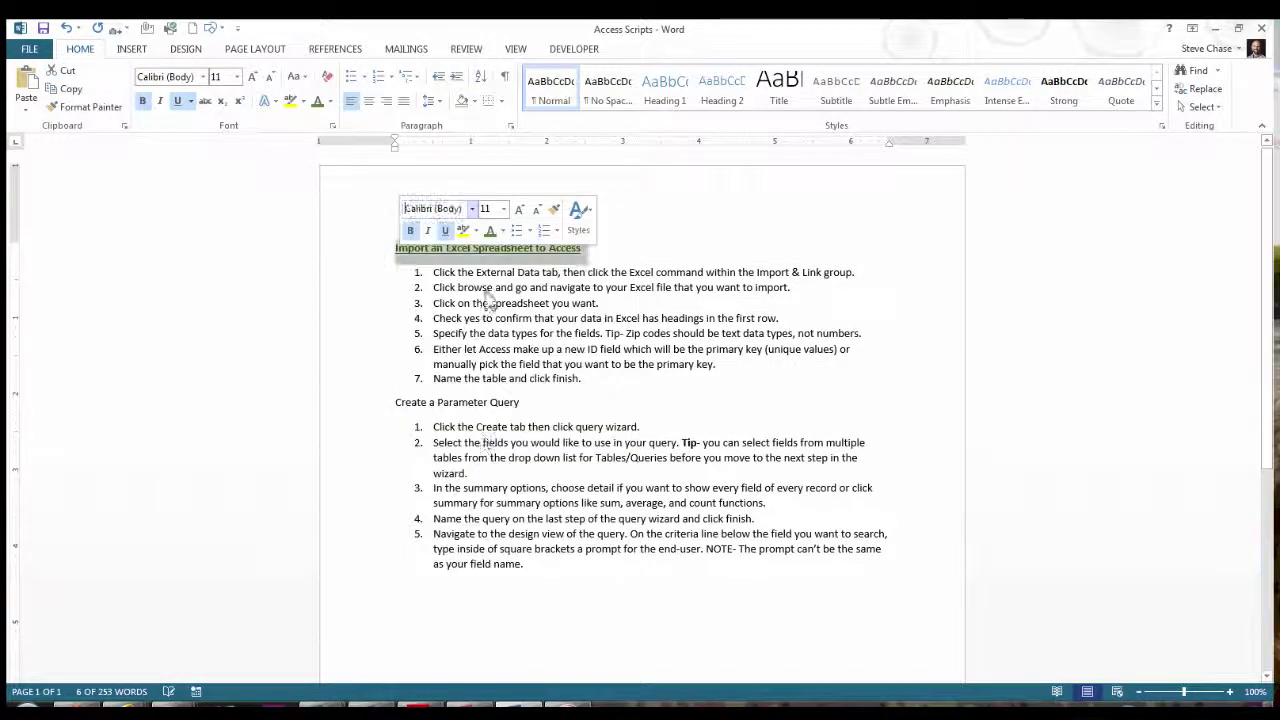
left_click(520, 209)
left_click(520, 209)
left_click(520, 209)
left_click(520, 209)
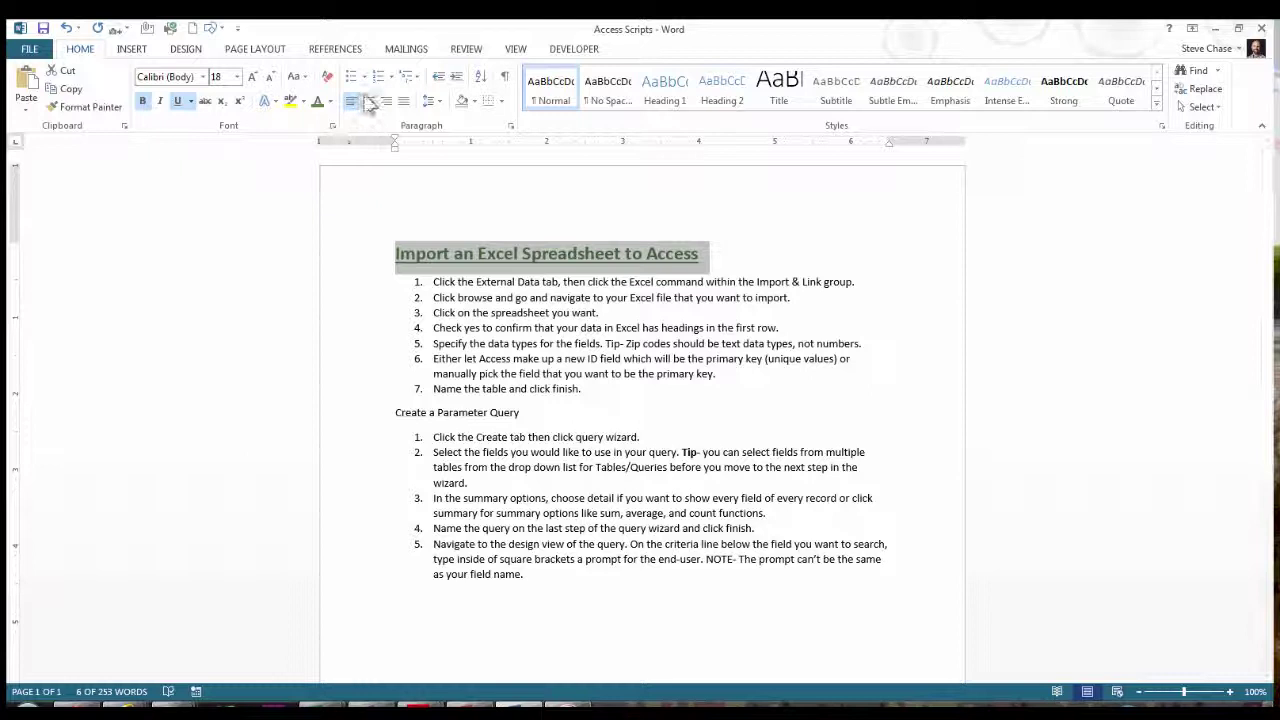
left_click(368, 101)
left_click(573, 372)
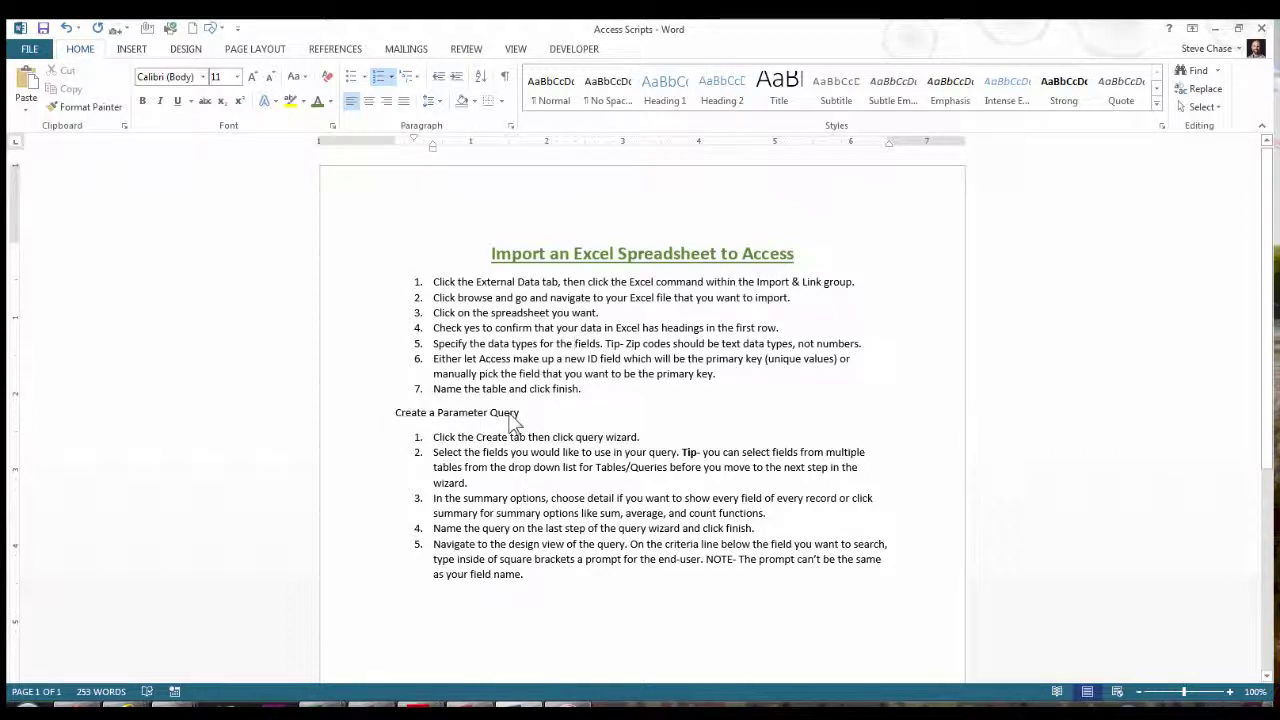
Copy the first heading's formatting to the "Create a Parameter Query" heading with the Format Painter.
left_click_drag(490, 254, 768, 258)
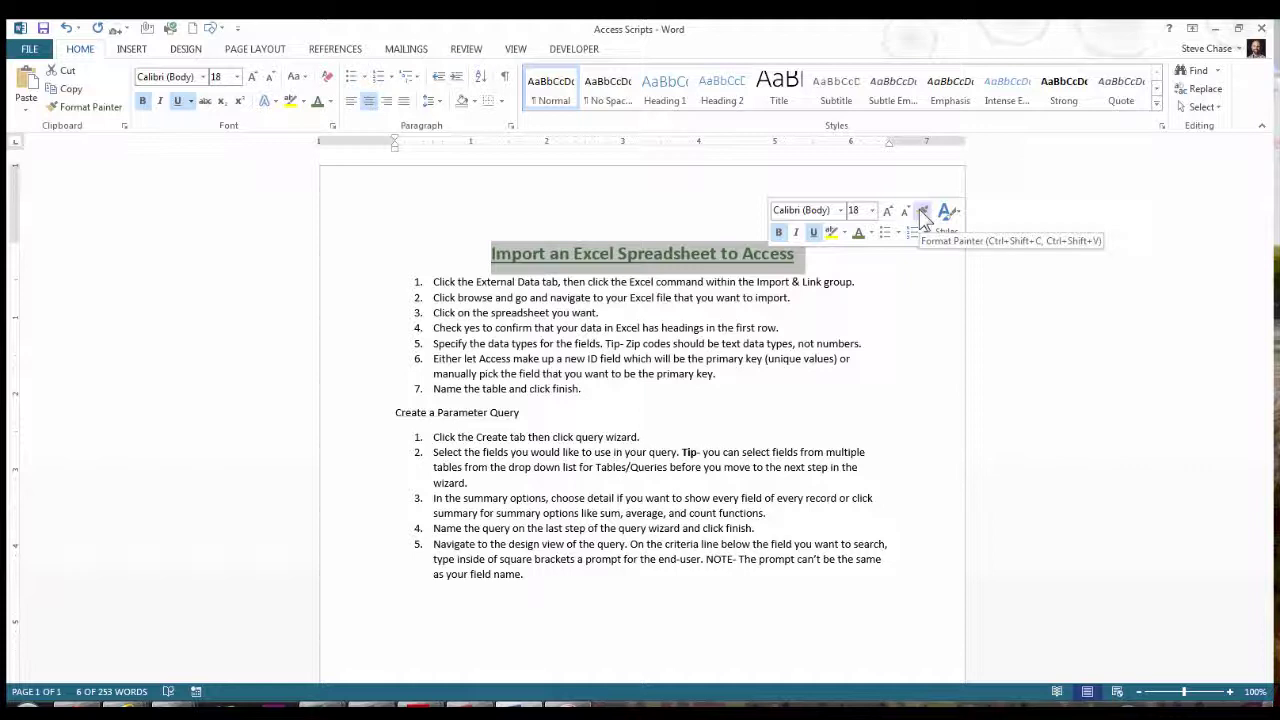
left_click(922, 218)
left_click_drag(401, 418, 550, 426)
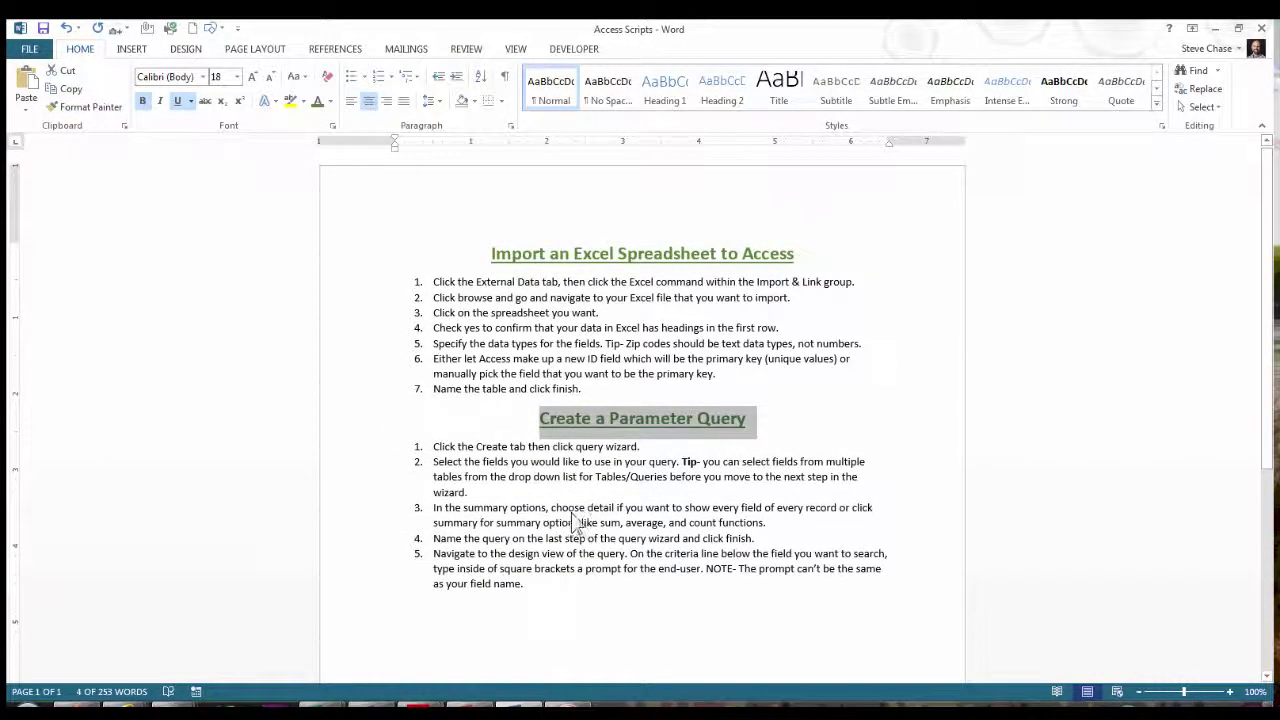
left_click(800, 437)
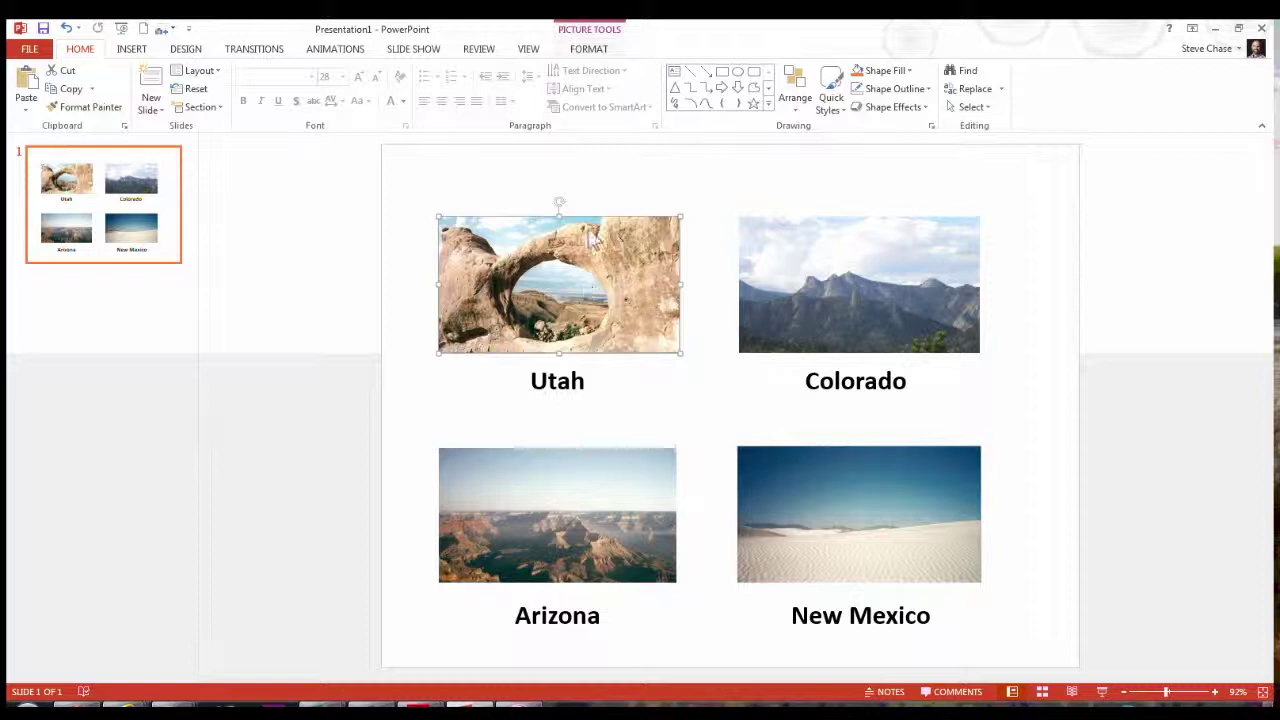
In the PowerPoint presentation, give the Utah picture the black double-frame picture style and set its border's join type to Round.
left_click(597, 49)
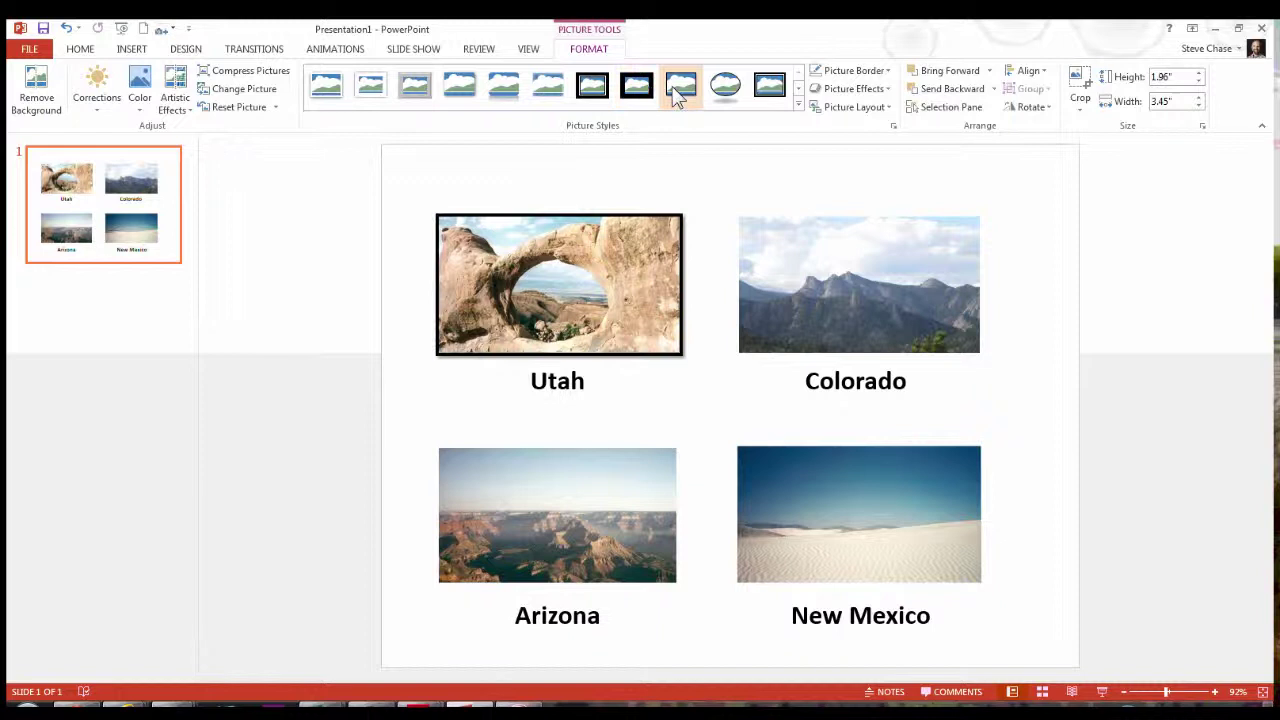
left_click(776, 87)
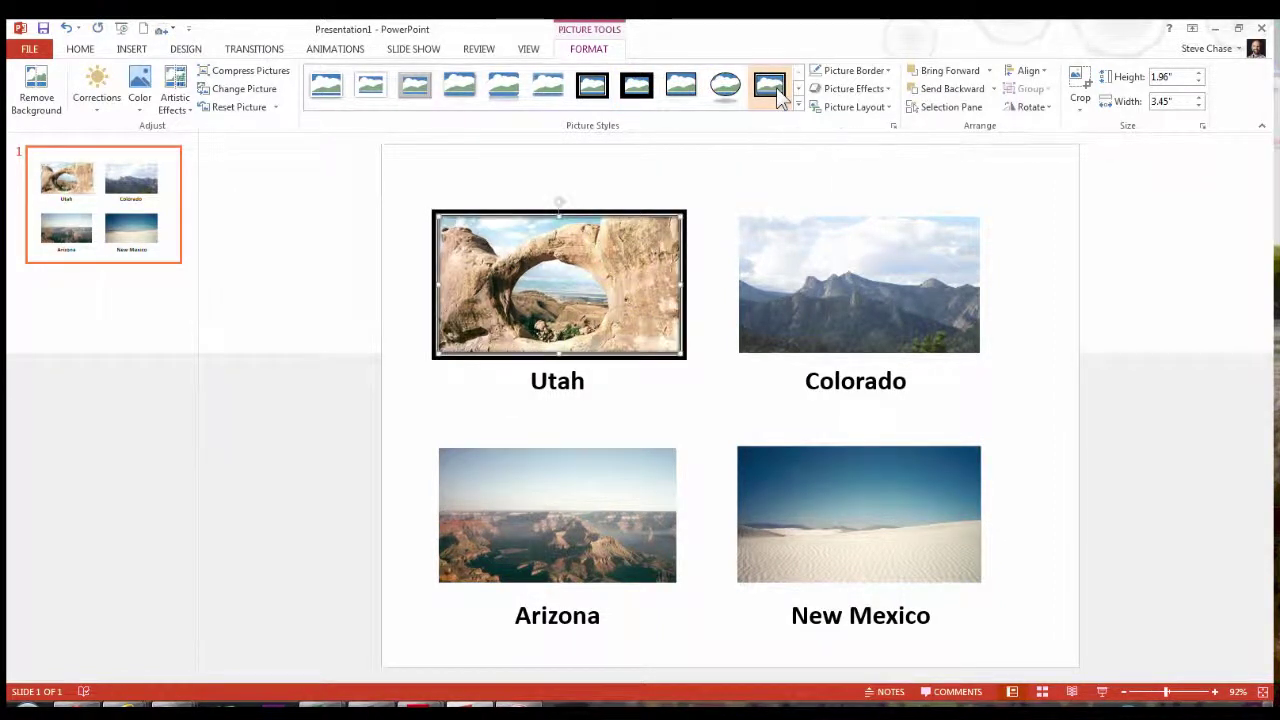
left_click(886, 72)
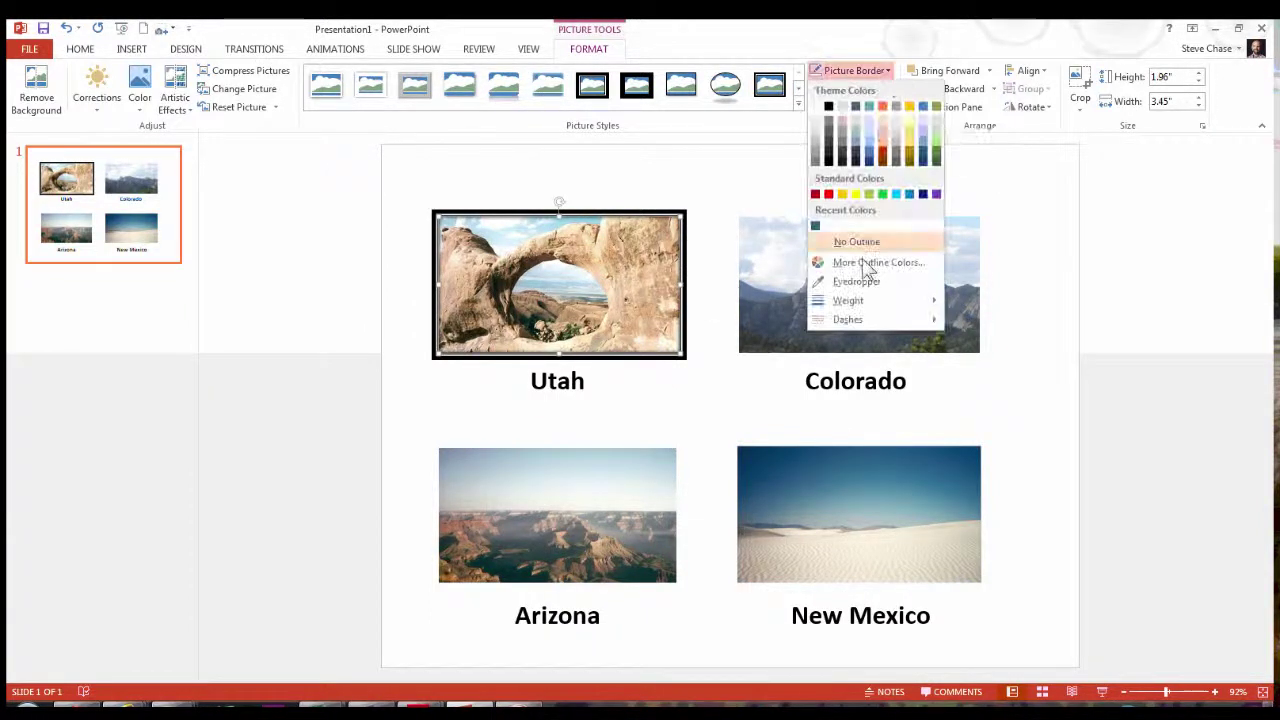
mouse_move(880, 300)
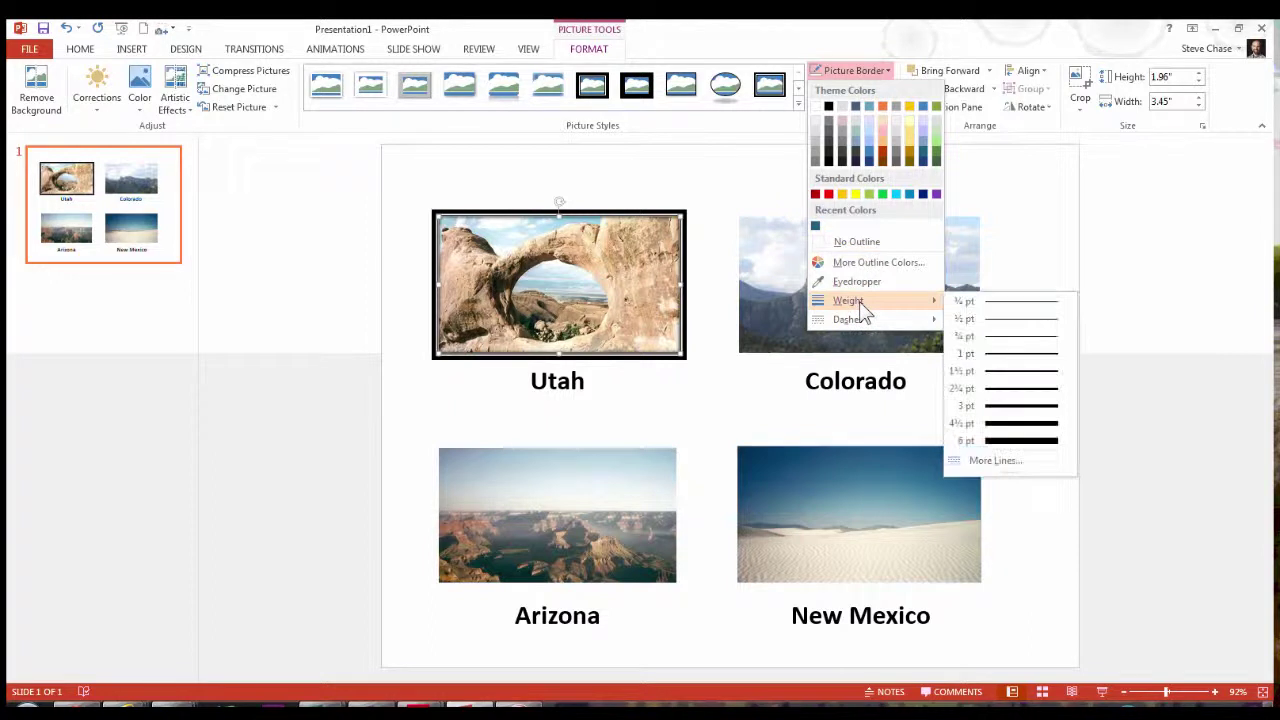
left_click(1006, 463)
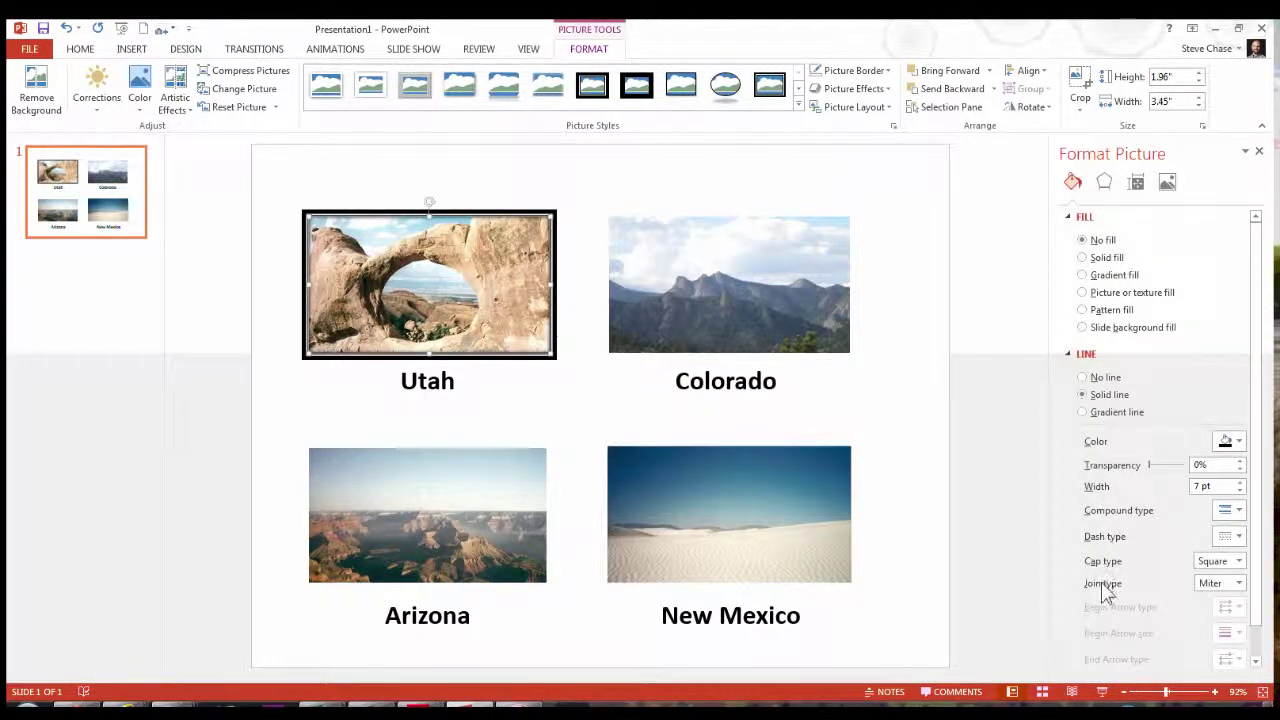
left_click(1240, 585)
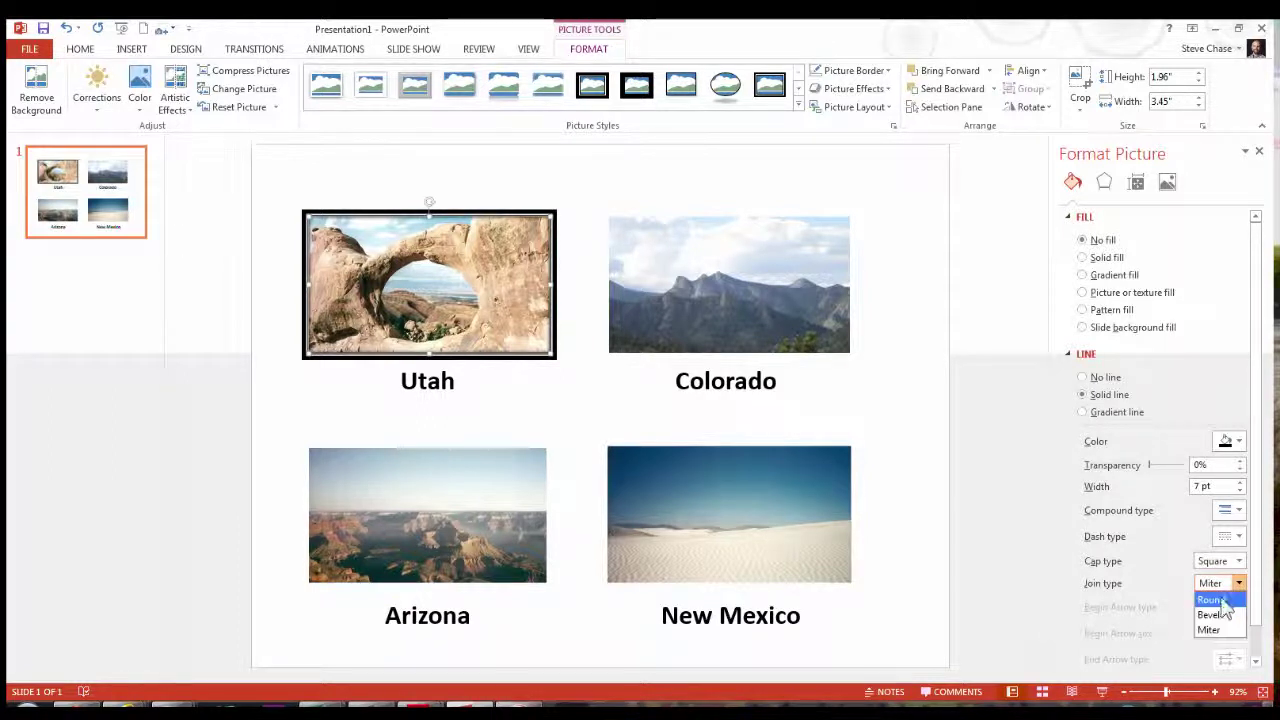
left_click(1221, 601)
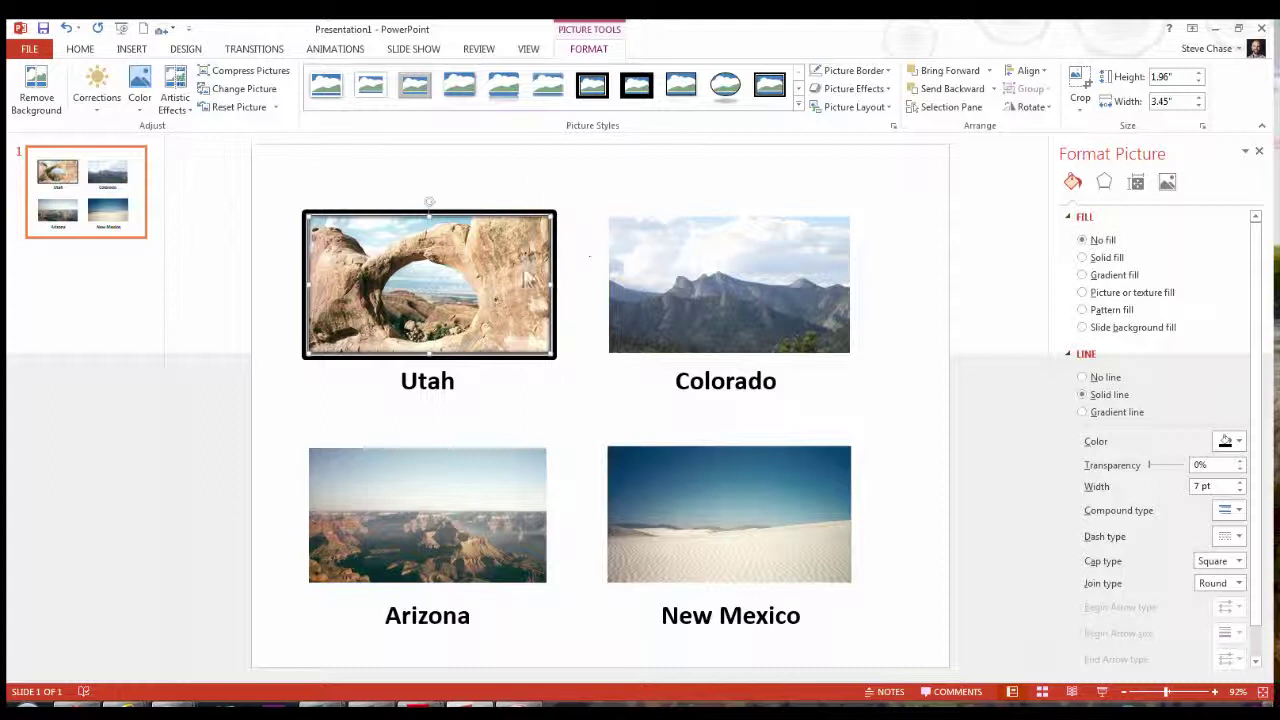
Try copying the Utah picture's formatting to only the Colorado picture with the Format Painter, and undo it.
left_click(78, 52)
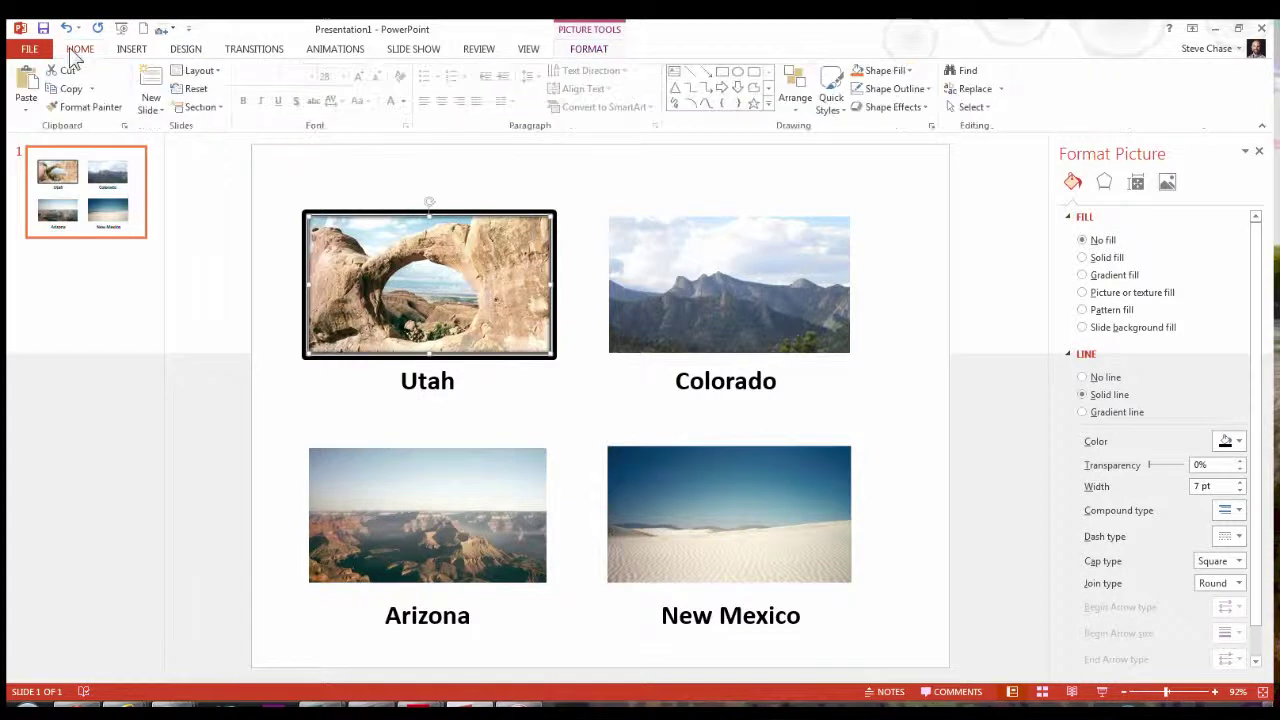
left_click(89, 110)
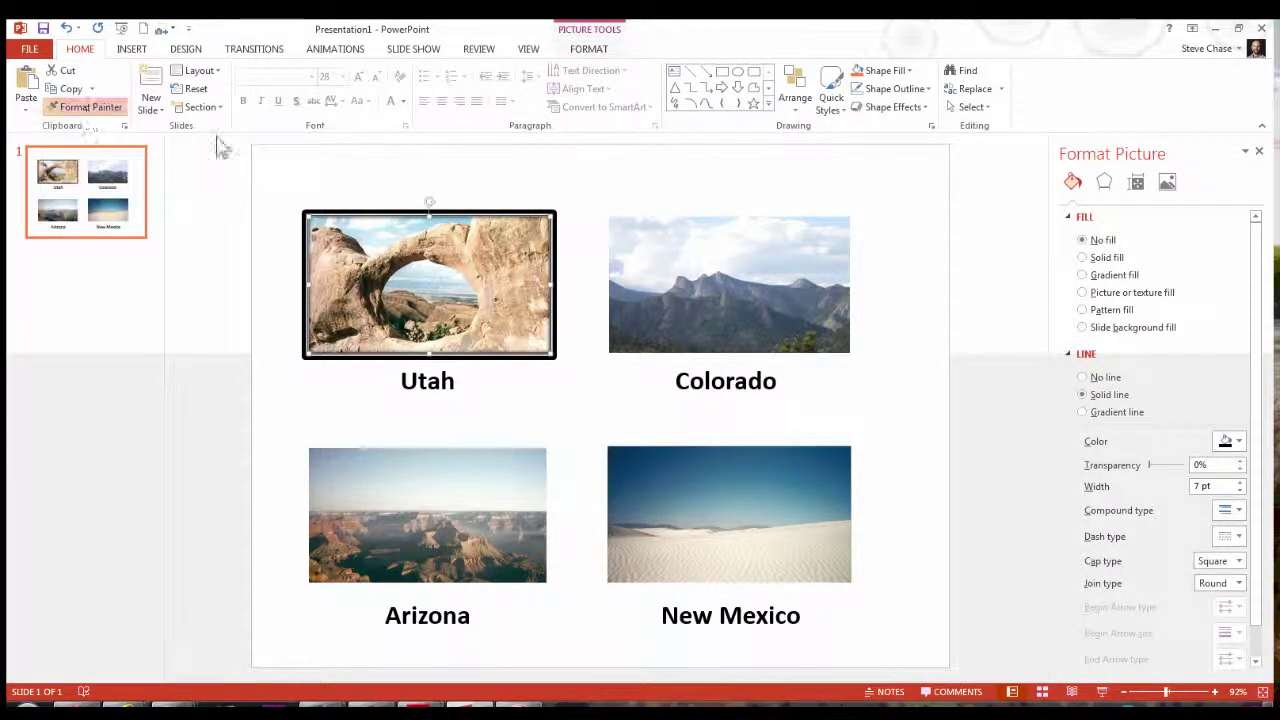
left_click(754, 273)
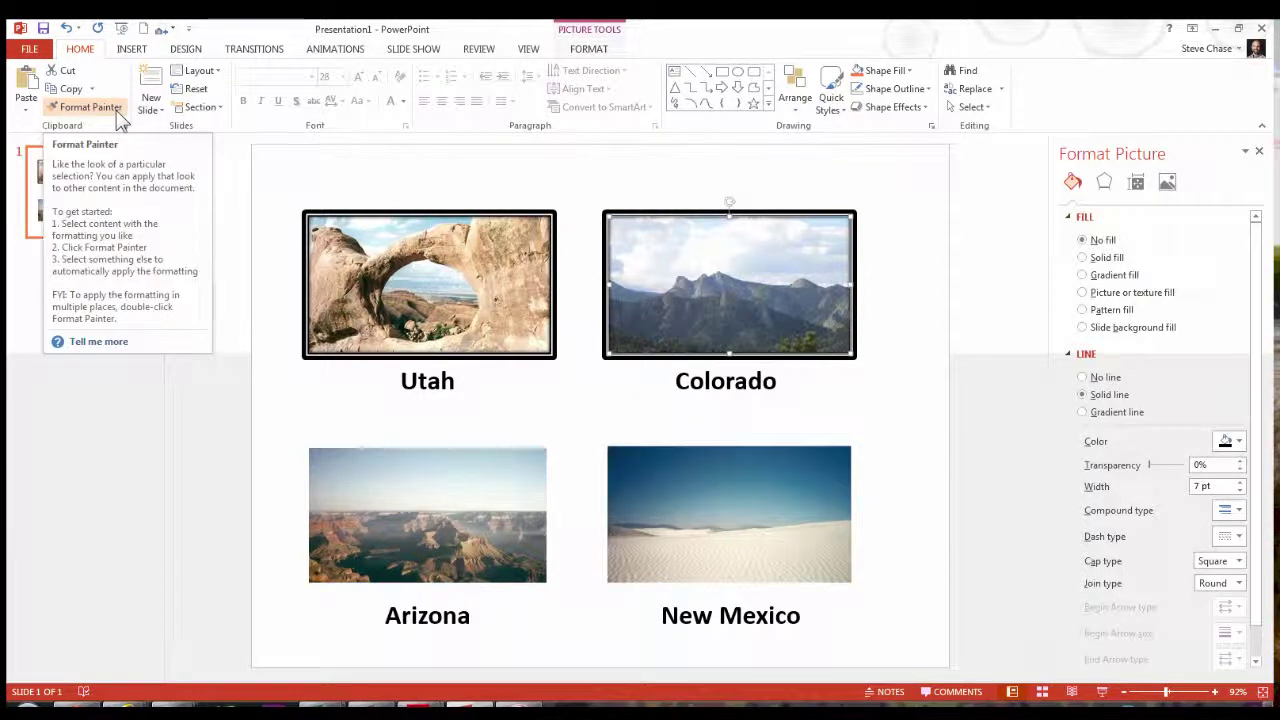
left_click(575, 302)
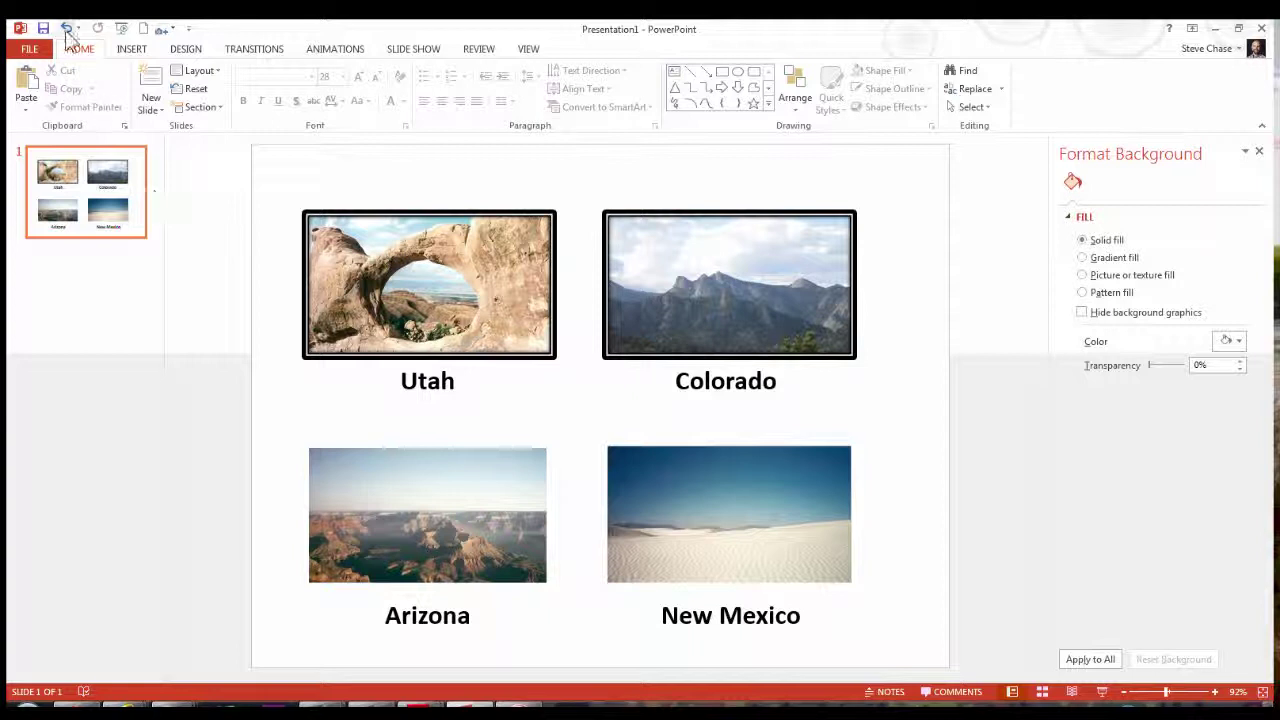
left_click(66, 28)
Copy the Utah picture's formatting to the Colorado, Arizona and New Mexico pictures with the Format Painter kept active, and switch it off.
left_click(437, 290)
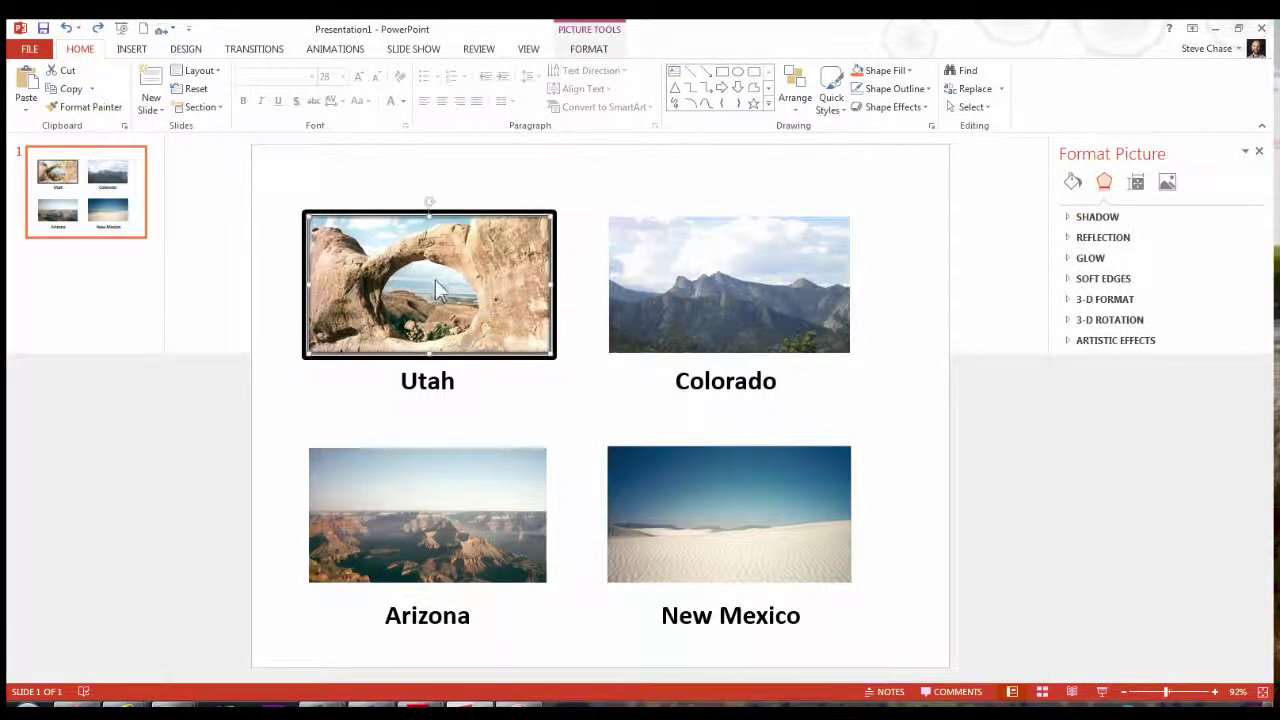
left_click(115, 117)
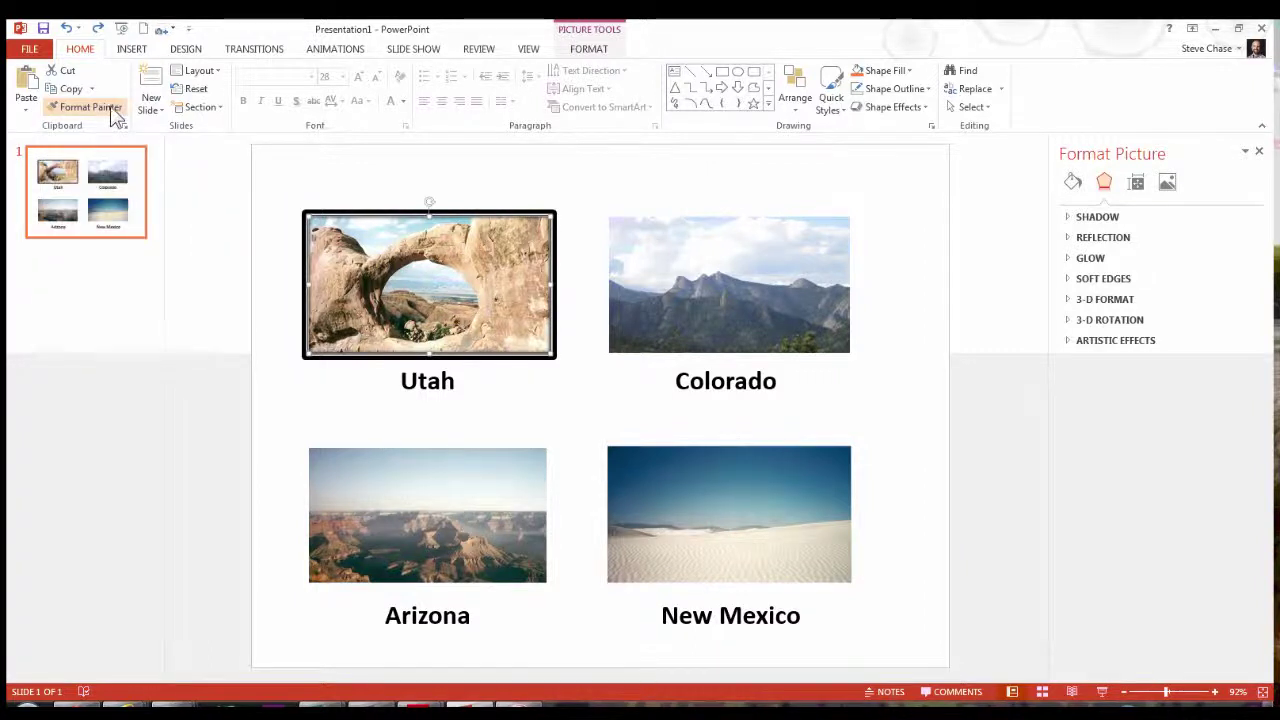
left_click(698, 302)
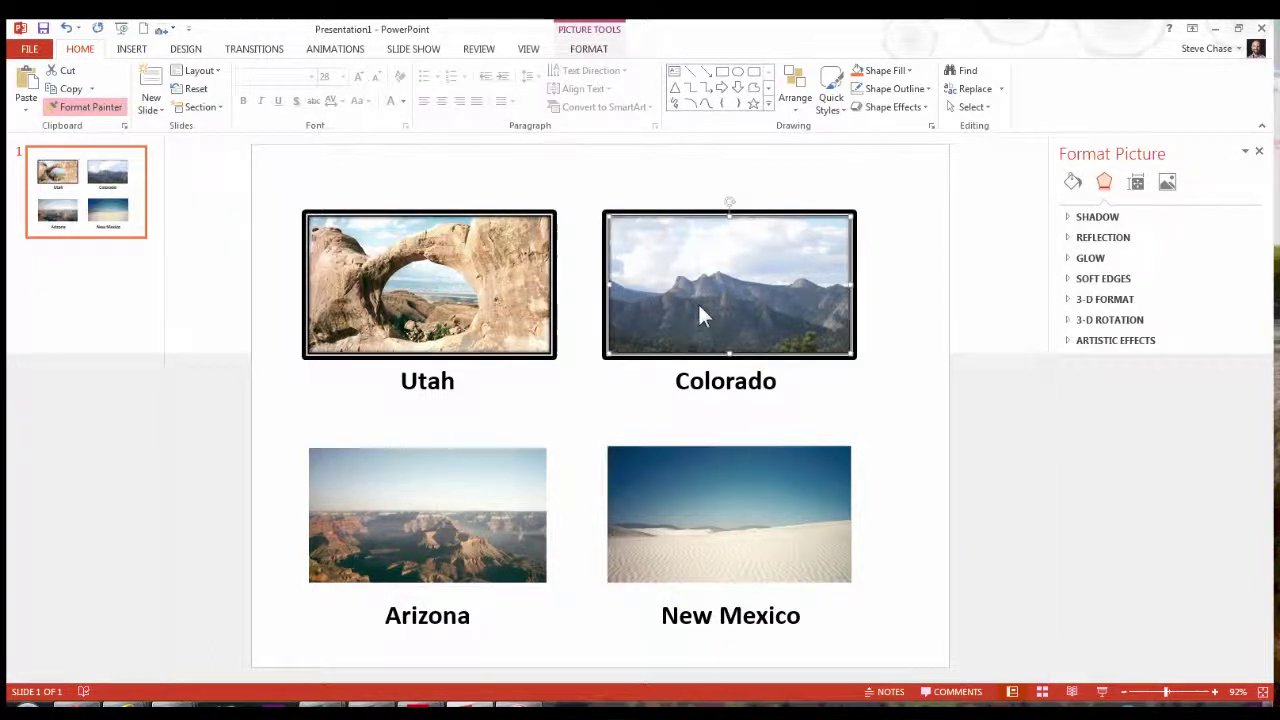
left_click(464, 472)
left_click(745, 518)
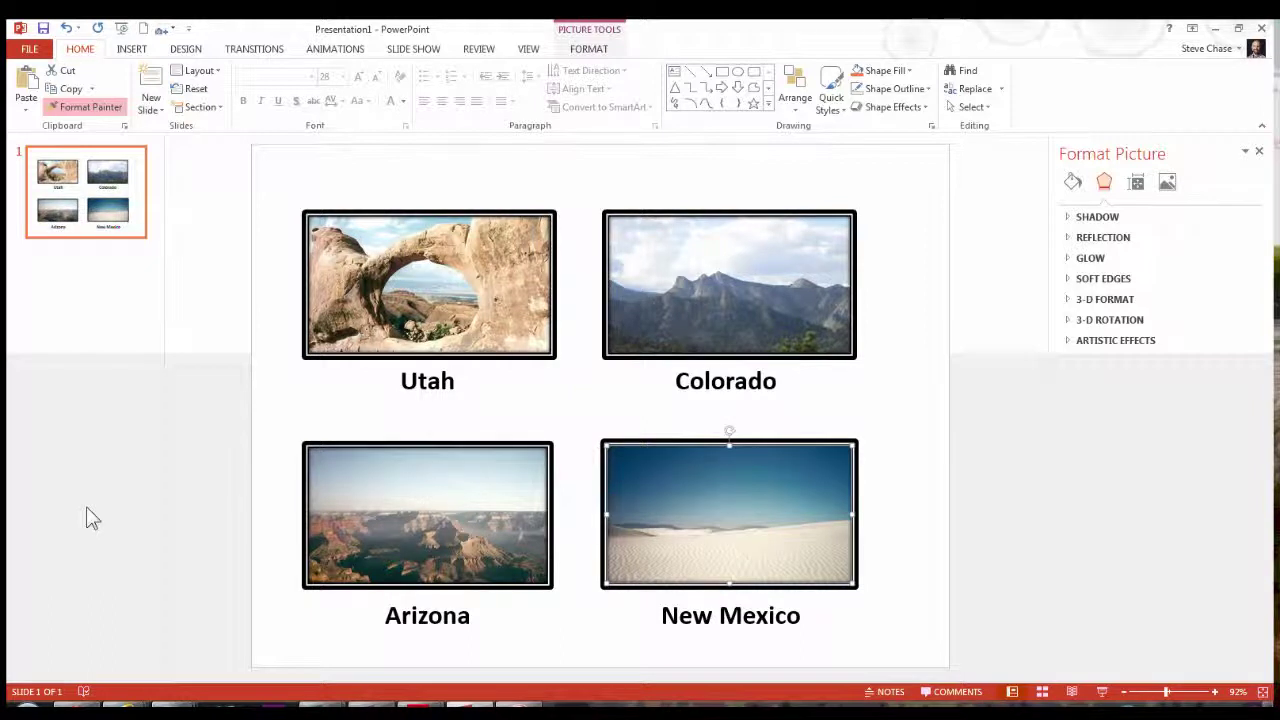
left_click(92, 110)
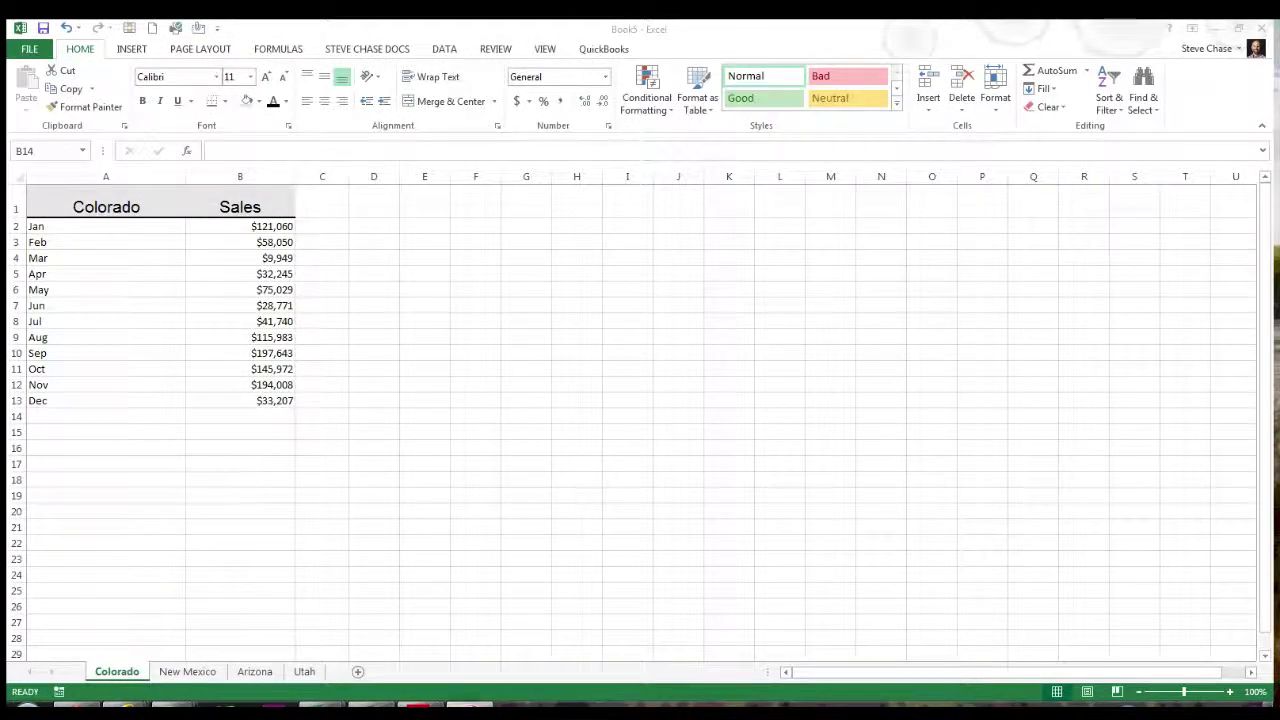
In the Excel workbook, copy the format of cell A1 on the Colorado sheet to headers C1:D1 on the New Mexico sheet.
left_click(142, 215)
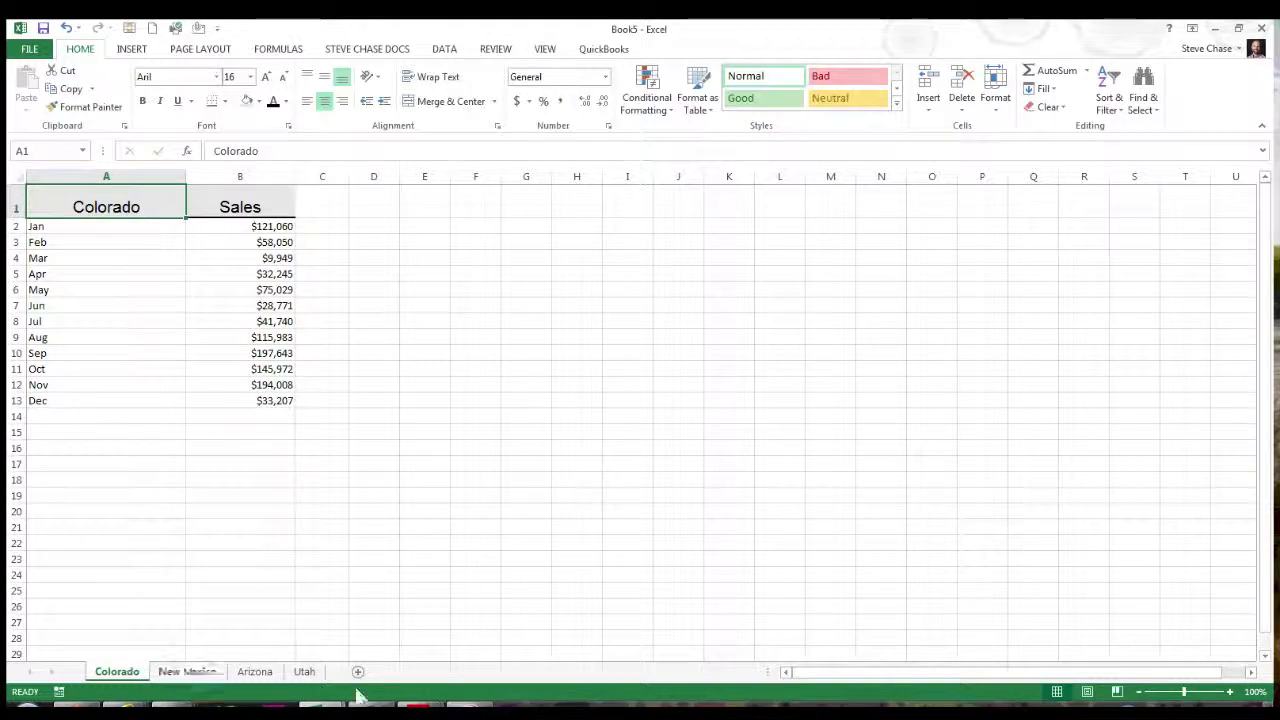
left_click(92, 107)
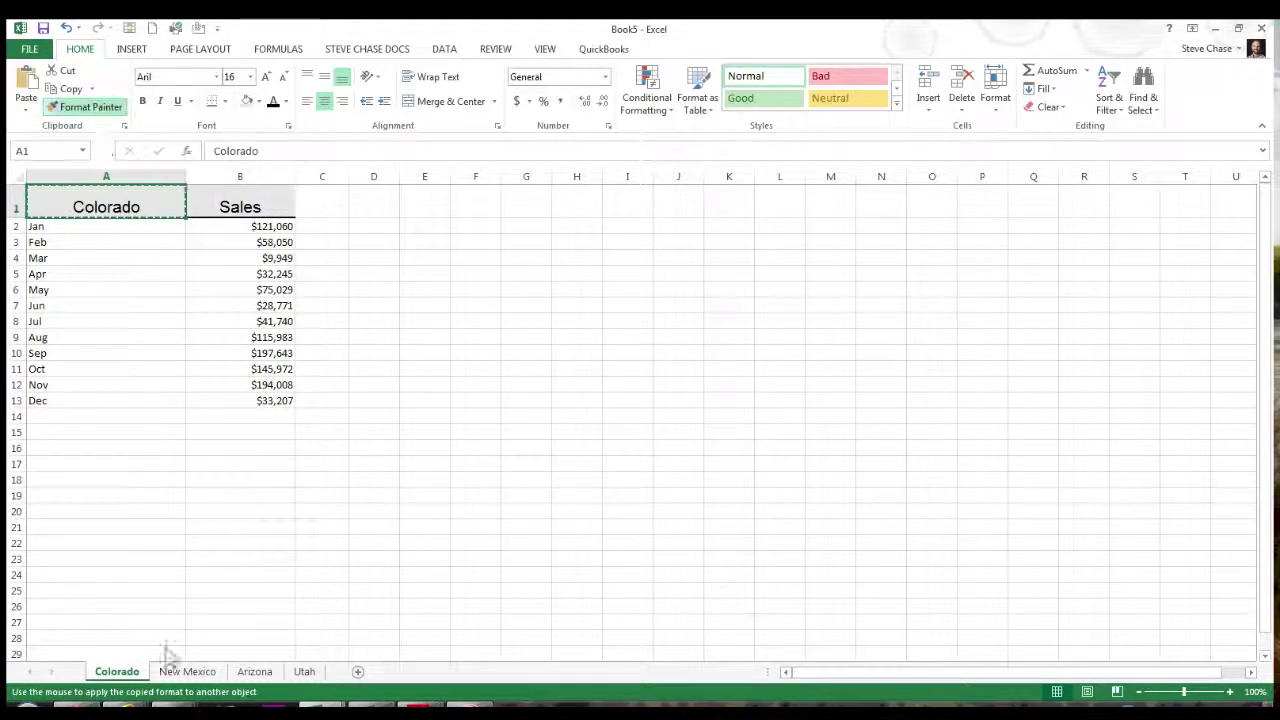
left_click(187, 671)
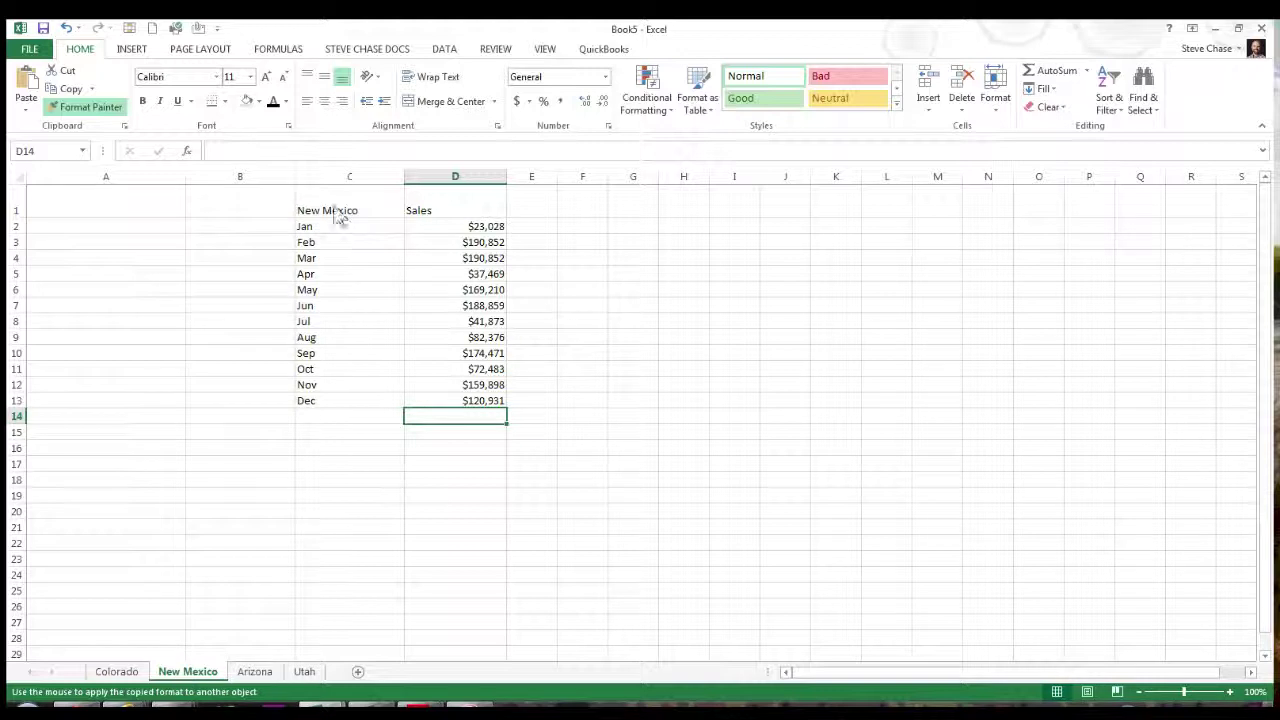
mouse_move(337, 211)
left_mouse_down()
mouse_move(437, 222)
mouse_move(437, 208)
left_mouse_up()
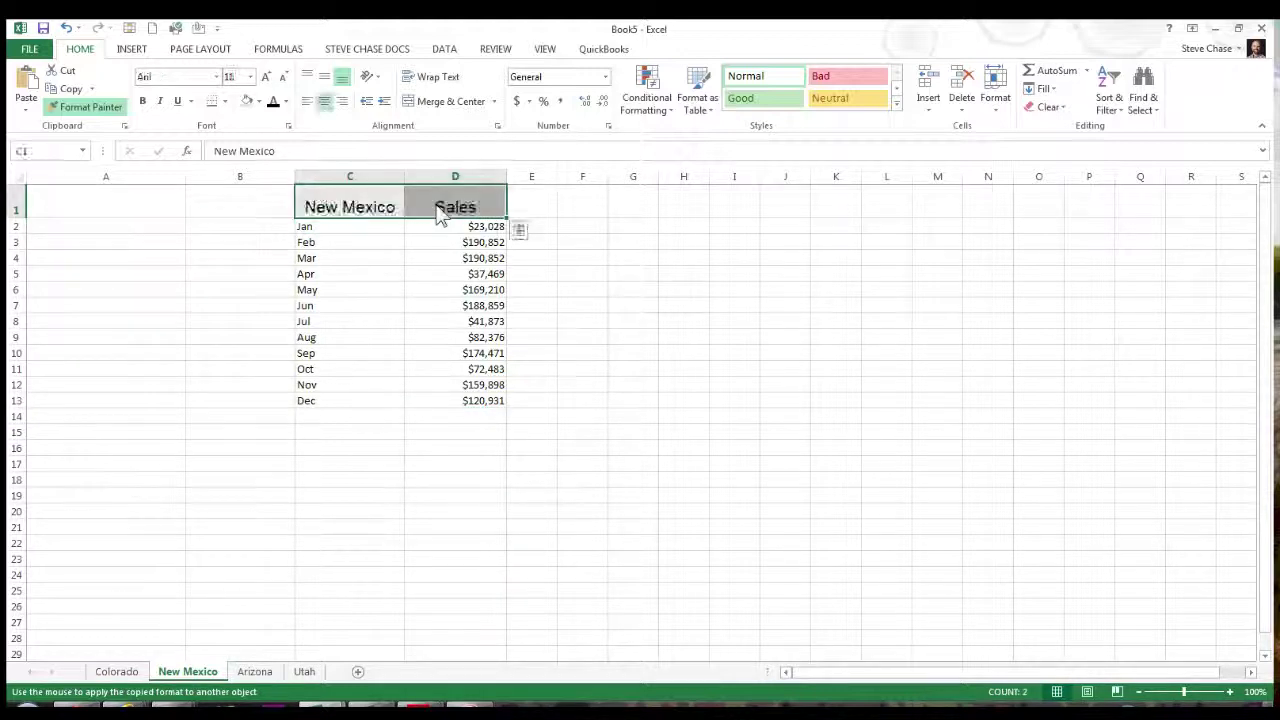
Apply the same header format to F1:G1 on the Arizona sheet and B1:C1 on the Utah sheet, and stop the Format Painter.
left_click(255, 671)
left_click_drag(498, 218, 654, 217)
left_click(305, 673)
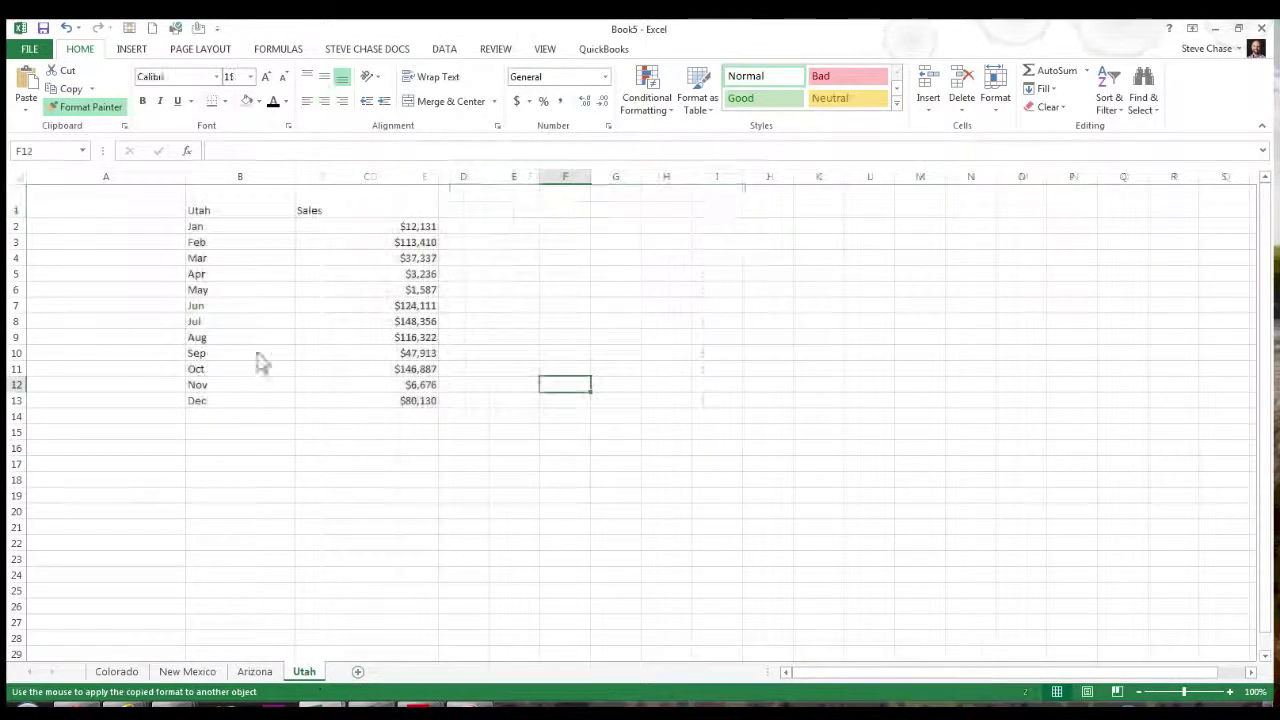
left_click_drag(212, 214, 331, 209)
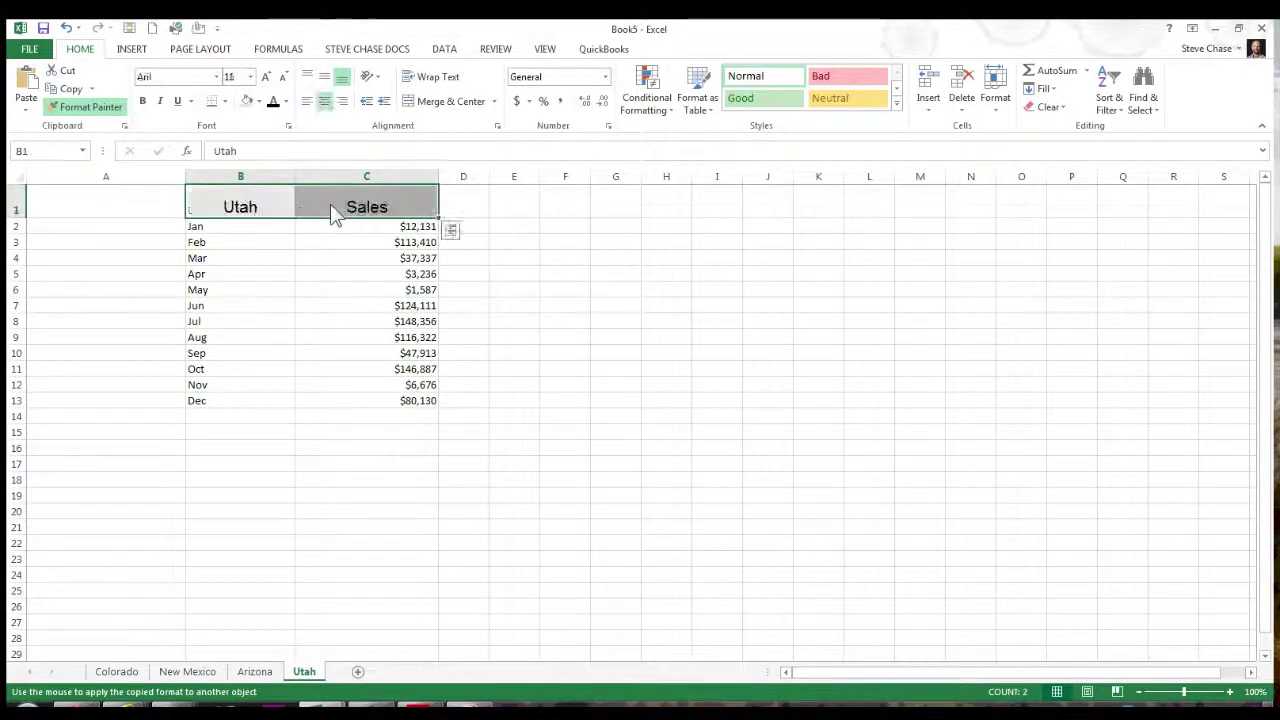
left_click(92, 110)
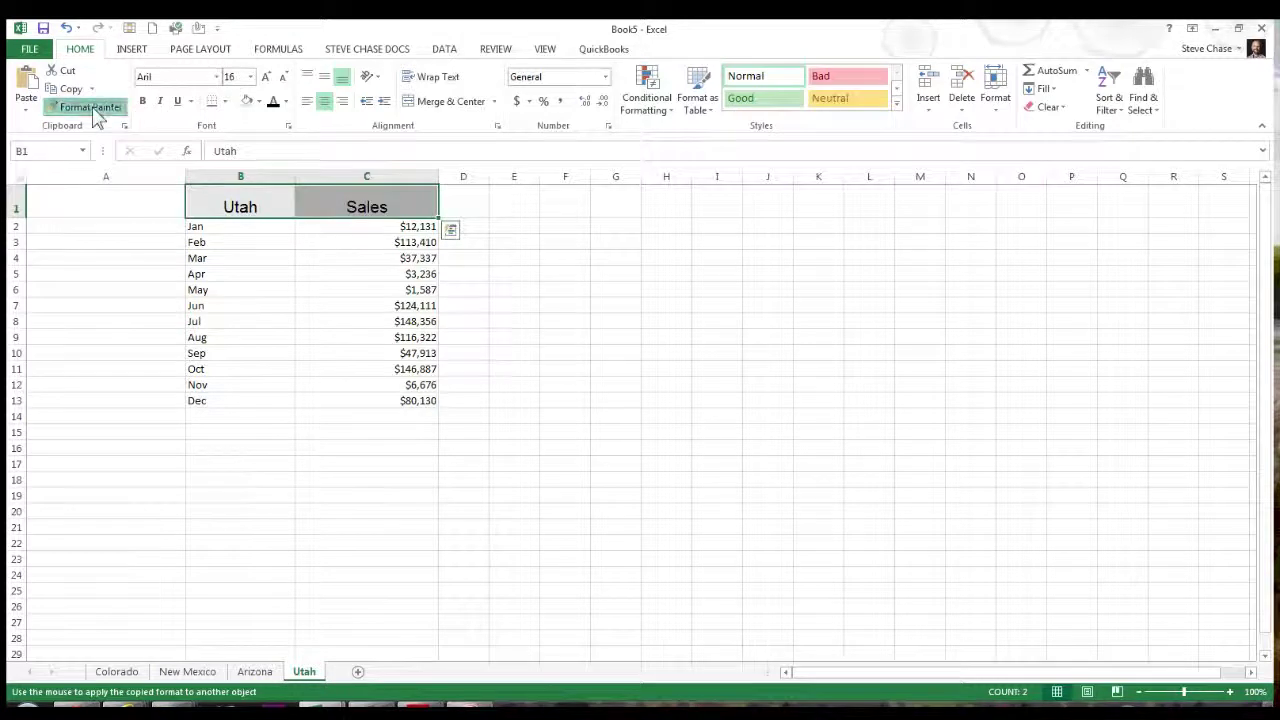
left_click(254, 370)
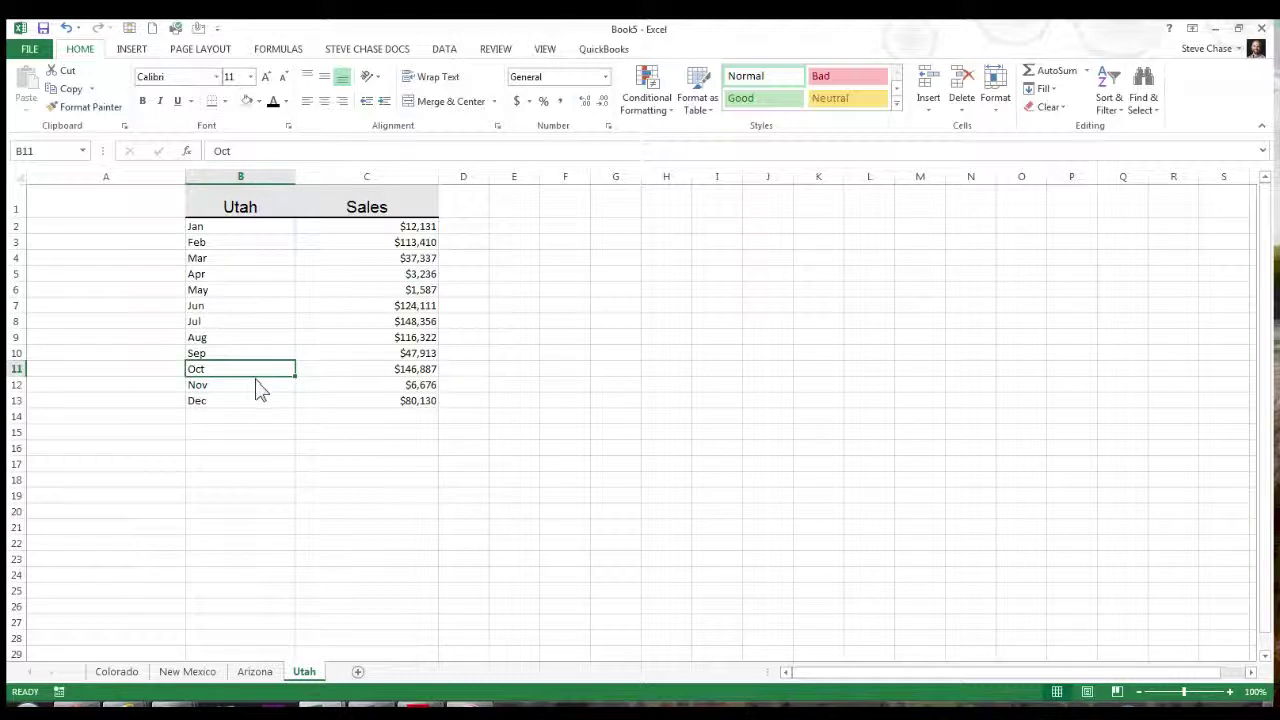
Review the header formatting on the Arizona, New Mexico and Colorado sheets.
left_click(266, 675)
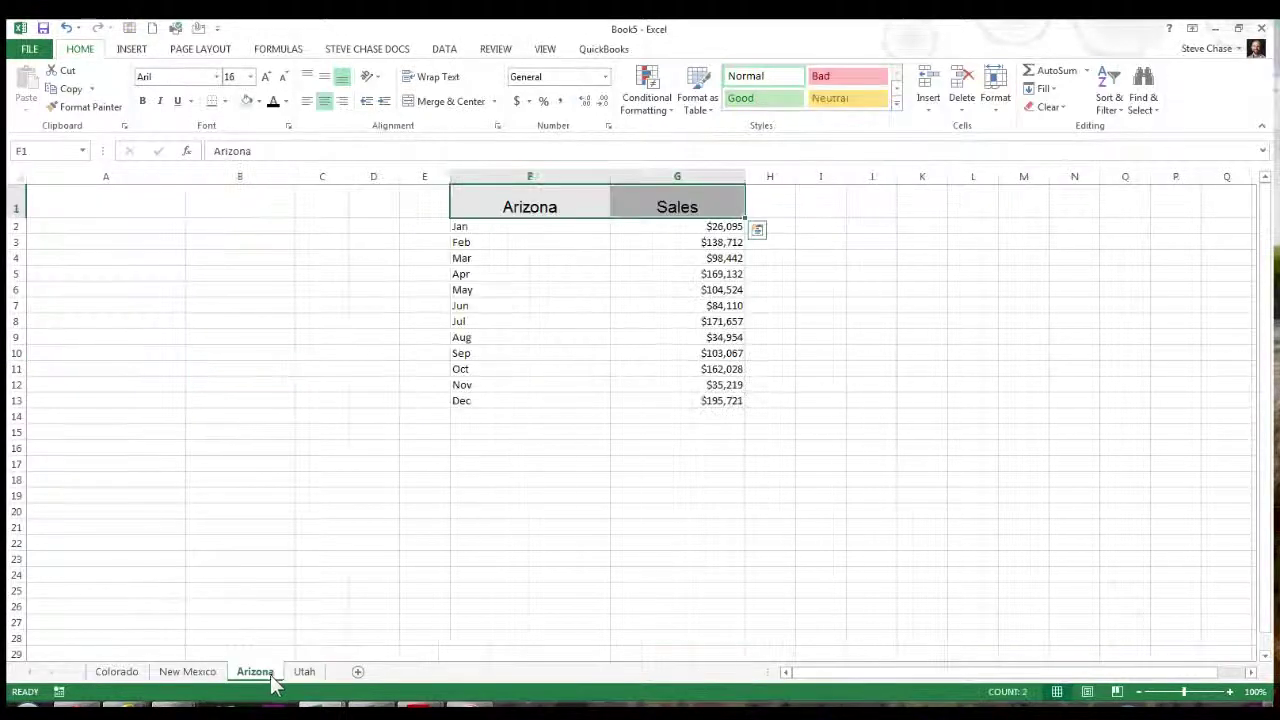
left_click(300, 530)
left_click(207, 675)
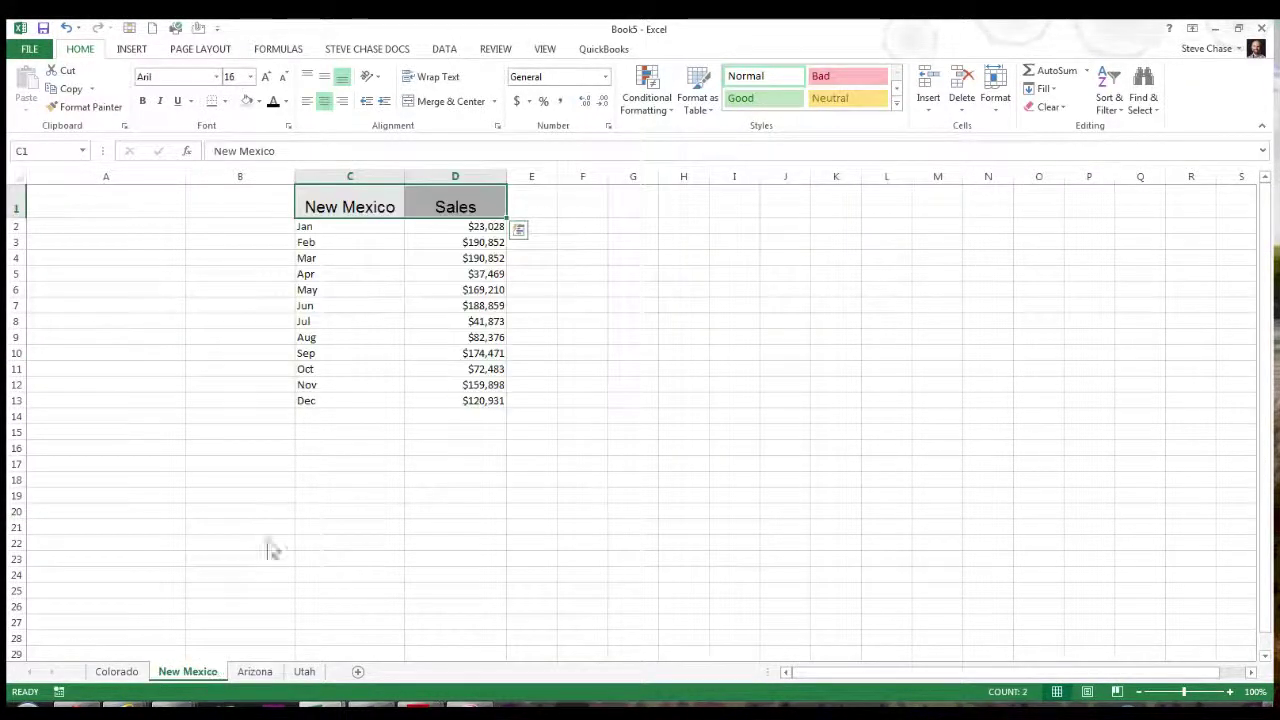
left_click(283, 497)
left_click(110, 674)
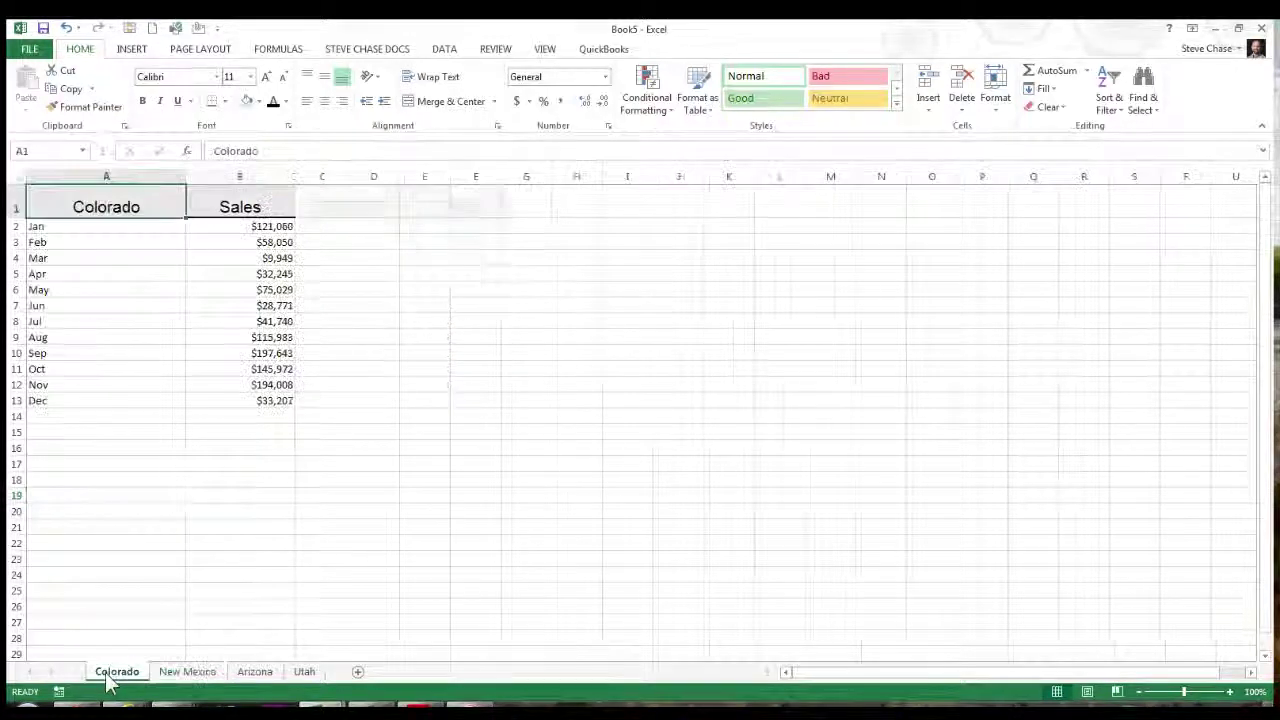